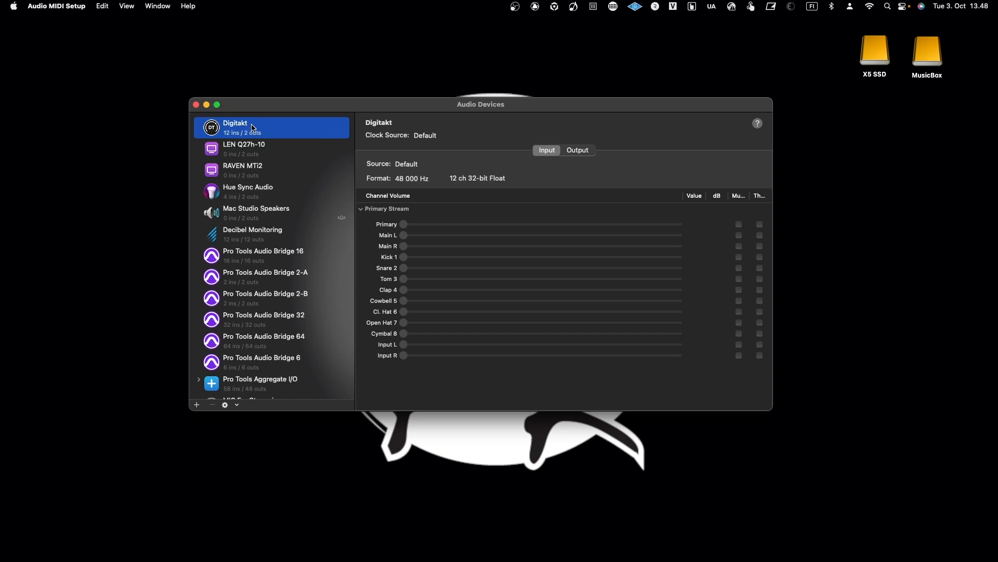
Inspect the Digitakt device's output and input streams in the audio devices window.
{"action": "left_click", "coordinate": [571, 151]}
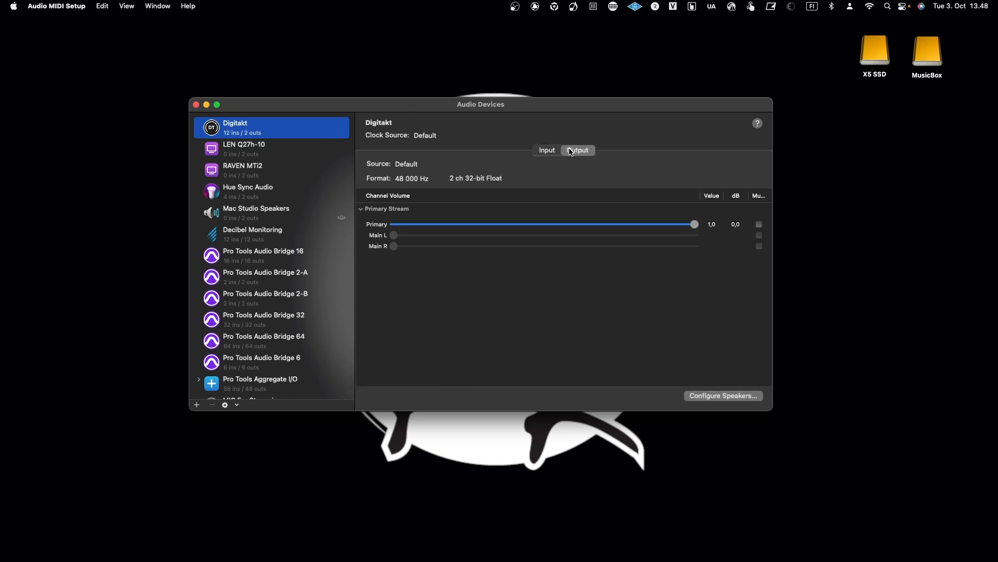
{"action": "left_click", "coordinate": [553, 151]}
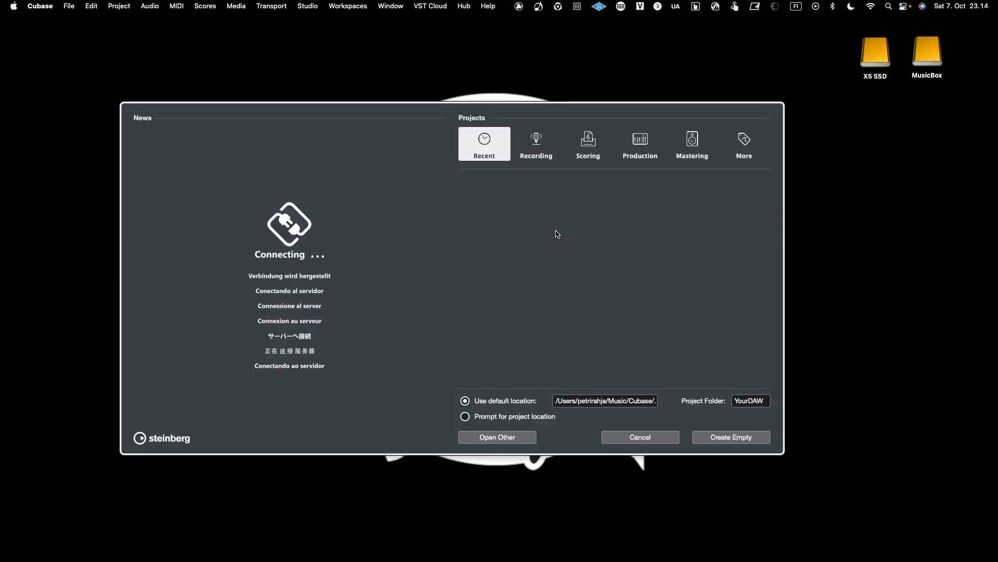
Create a new empty project.
{"action": "left_click", "coordinate": [710, 437]}
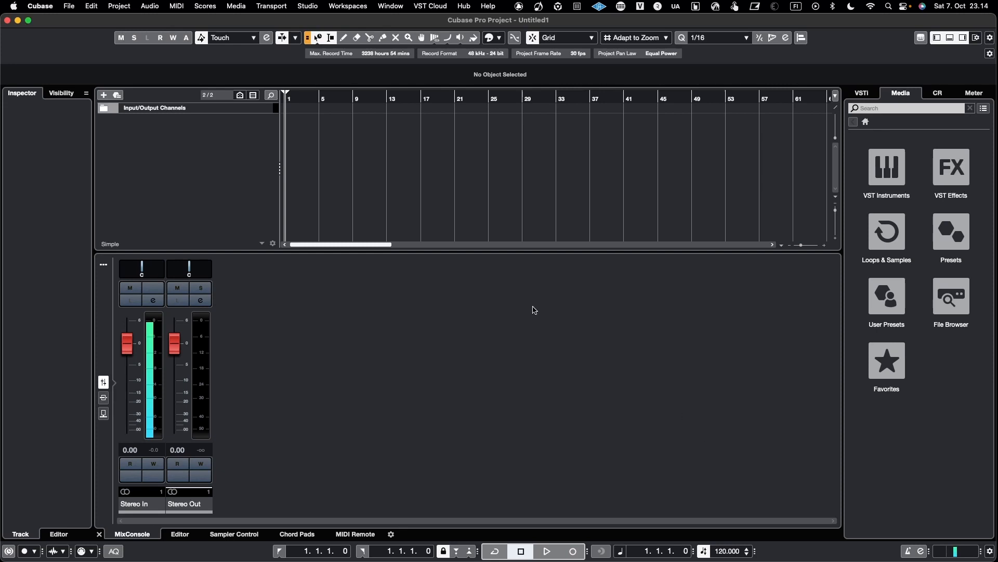
Open Studio Setup and set the Audio System's ASIO driver to Digitakt.
{"action": "left_click", "coordinate": [305, 7]}
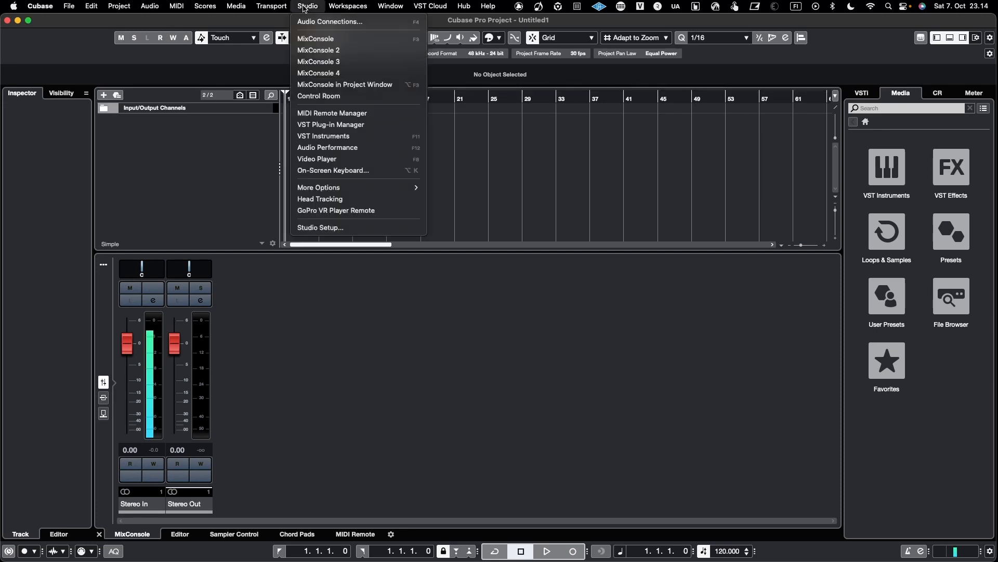
{"action": "left_click", "coordinate": [305, 229]}
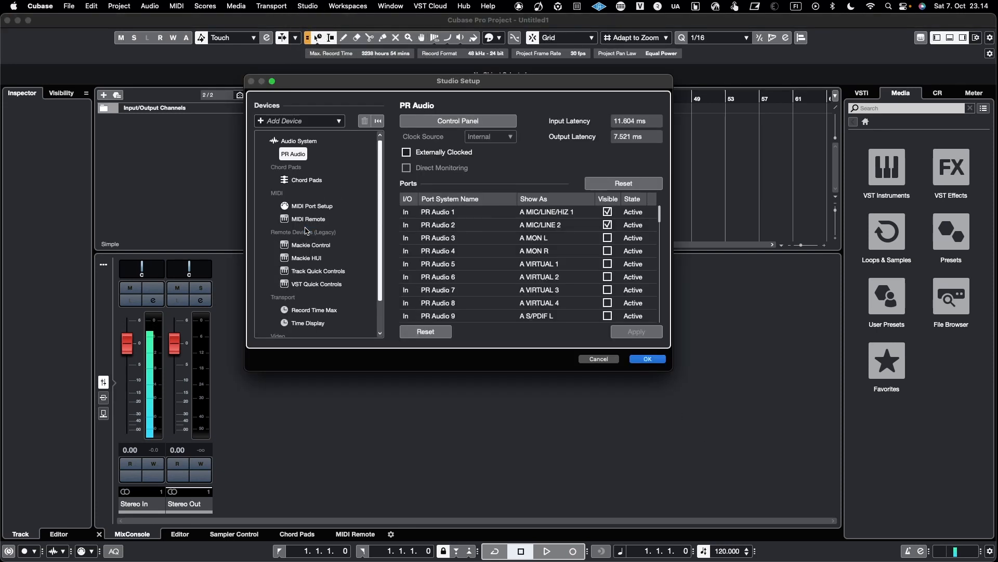
{"action": "left_click", "coordinate": [302, 142]}
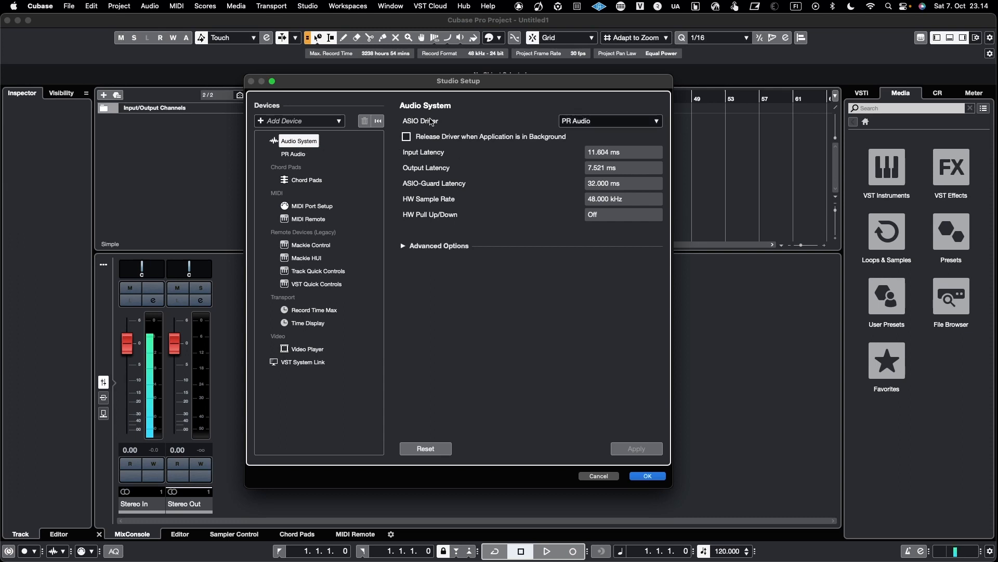
{"action": "left_click", "coordinate": [578, 124]}
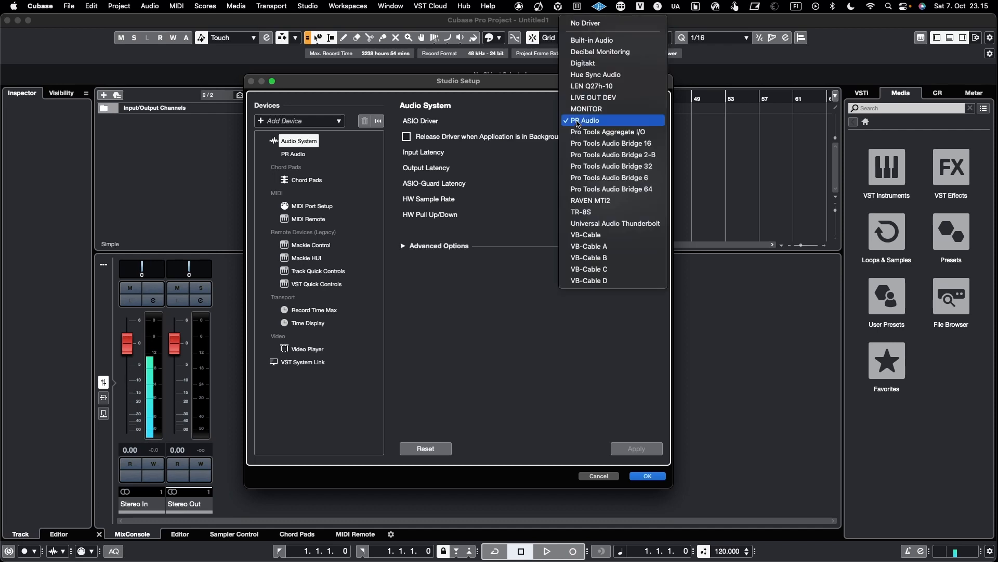
{"action": "left_click", "coordinate": [585, 64]}
{"action": "left_click", "coordinate": [551, 203]}
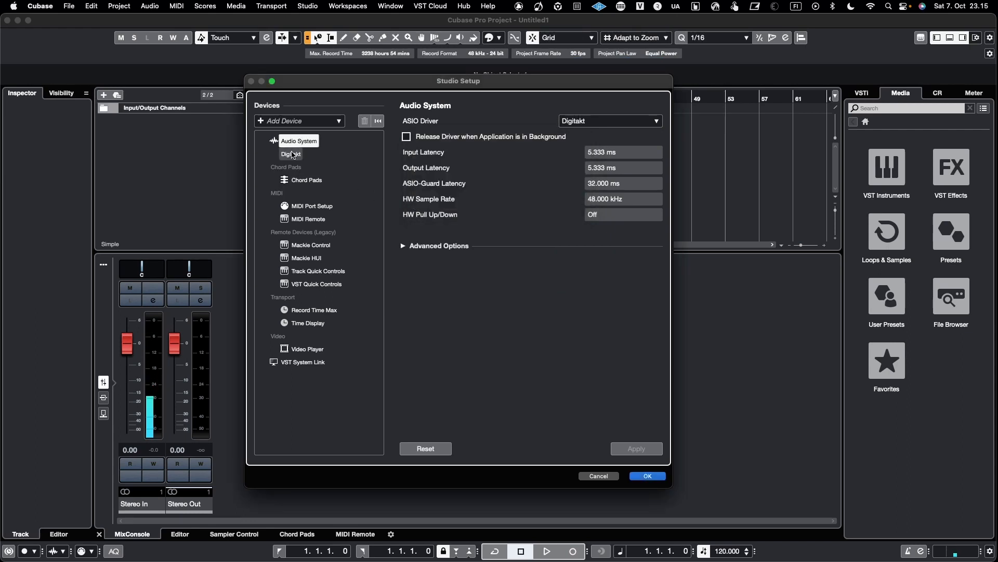
Review the Digitakt device's port names, including Input L shown as MOTHER-32, and confirm Studio Setup.
{"action": "left_click", "coordinate": [285, 155]}
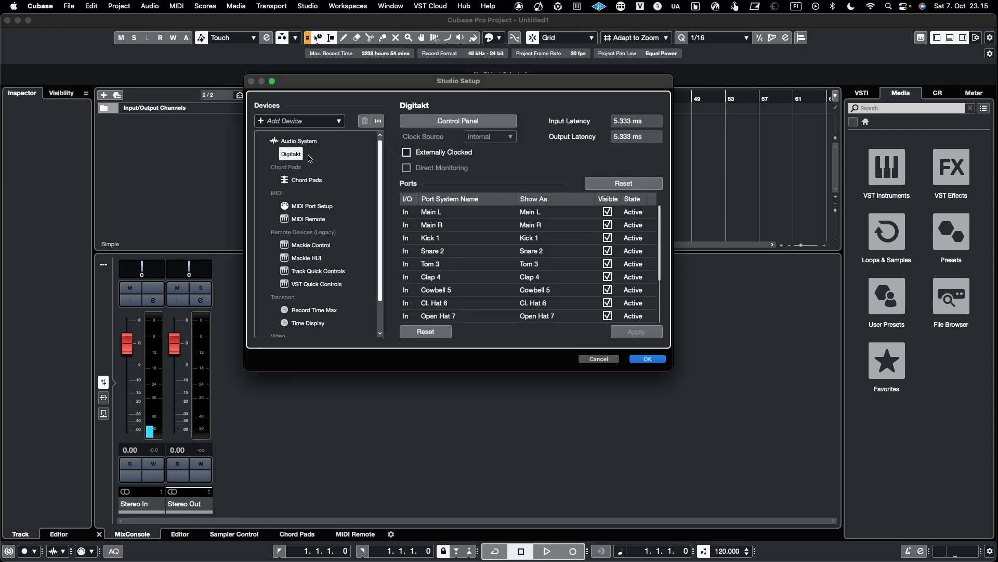
{"action": "scroll", "coordinate": [494, 262], "scroll_direction": "down", "scroll_amount": 5}
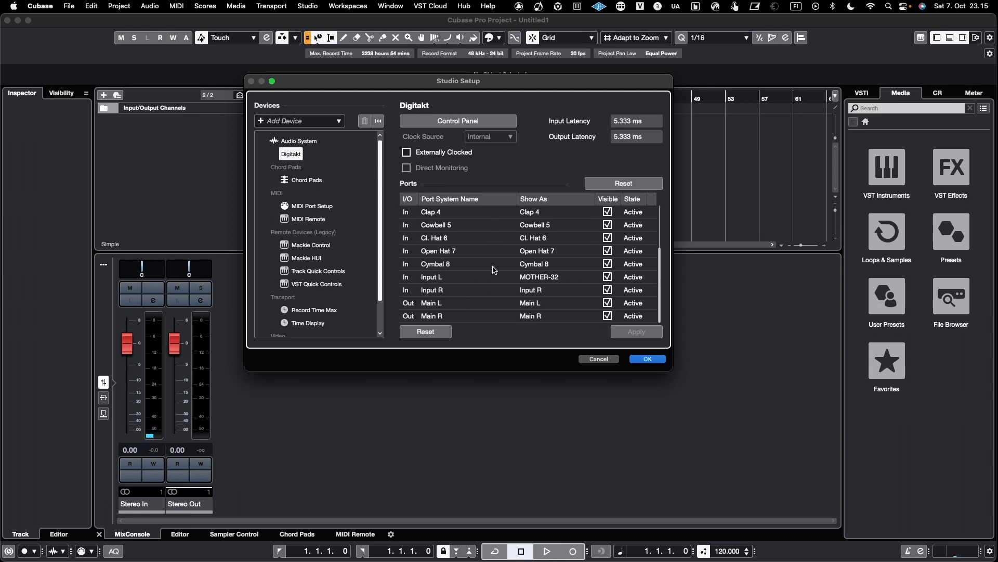
{"action": "scroll", "coordinate": [493, 269], "scroll_direction": "up", "scroll_amount": 5}
{"action": "scroll", "coordinate": [493, 269], "scroll_direction": "down", "scroll_amount": 5}
{"action": "double_click", "coordinate": [546, 280]}
{"action": "left_click", "coordinate": [566, 279]}
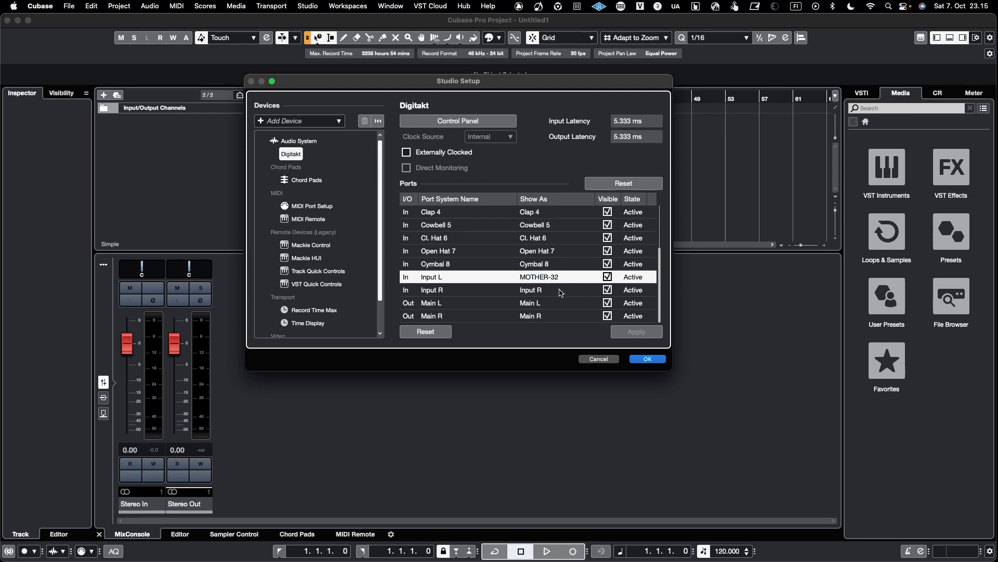
{"action": "double_click", "coordinate": [560, 290]}
{"action": "scroll", "coordinate": [511, 265], "scroll_direction": "up", "scroll_amount": 5}
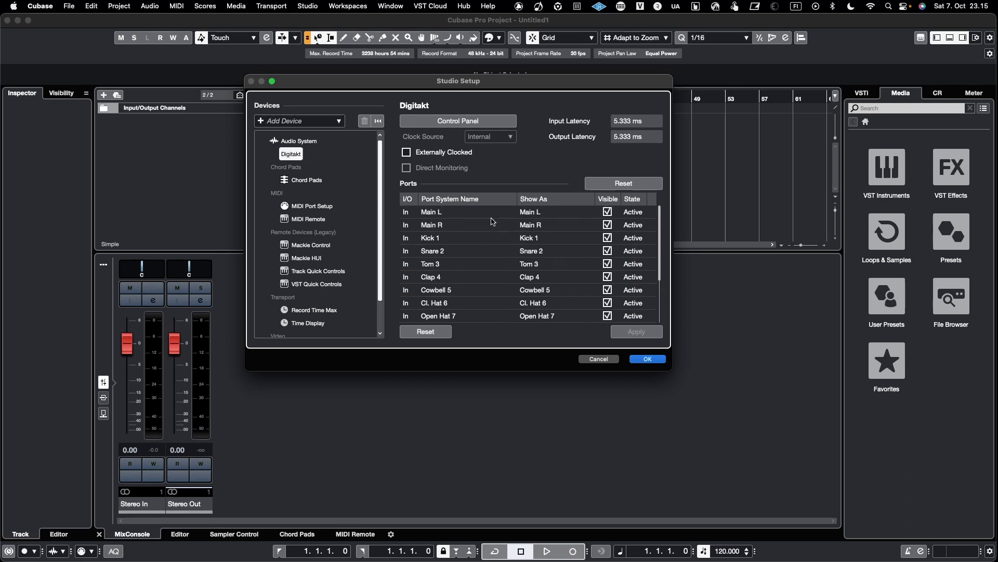
{"action": "scroll", "coordinate": [474, 303], "scroll_direction": "down", "scroll_amount": 5}
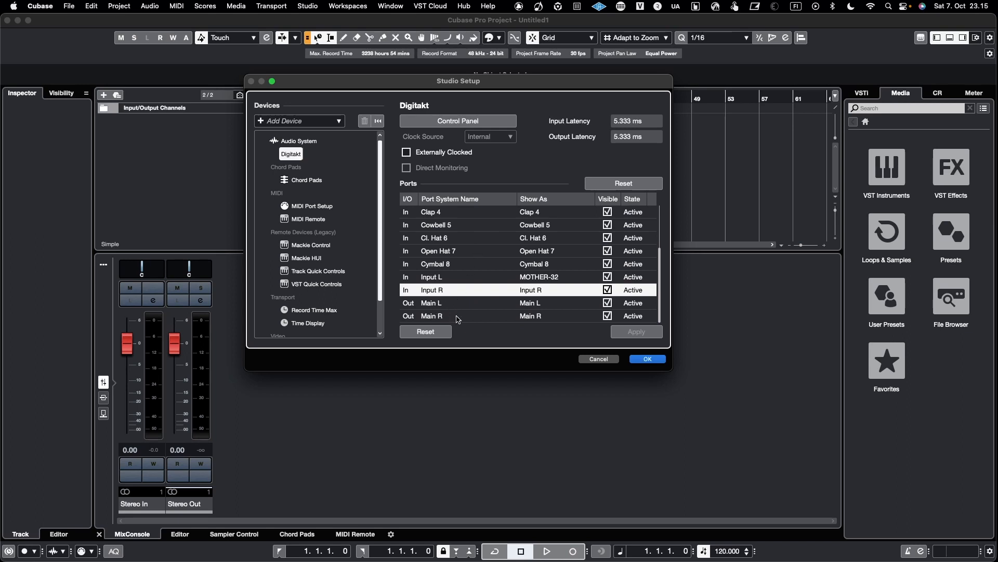
{"action": "left_click", "coordinate": [648, 359]}
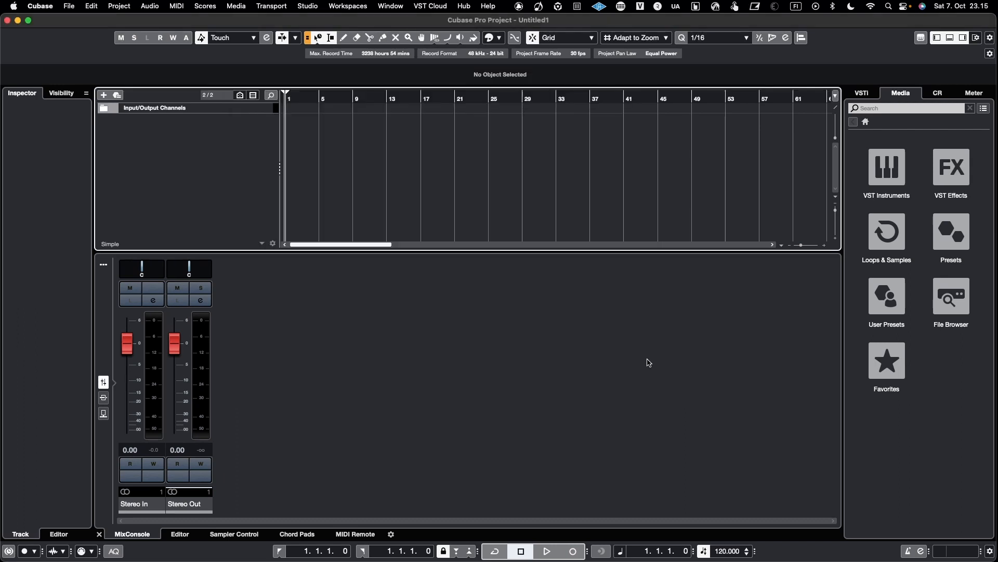
Open Audio Connections and examine the existing input and output buses.
{"action": "left_click", "coordinate": [309, 7]}
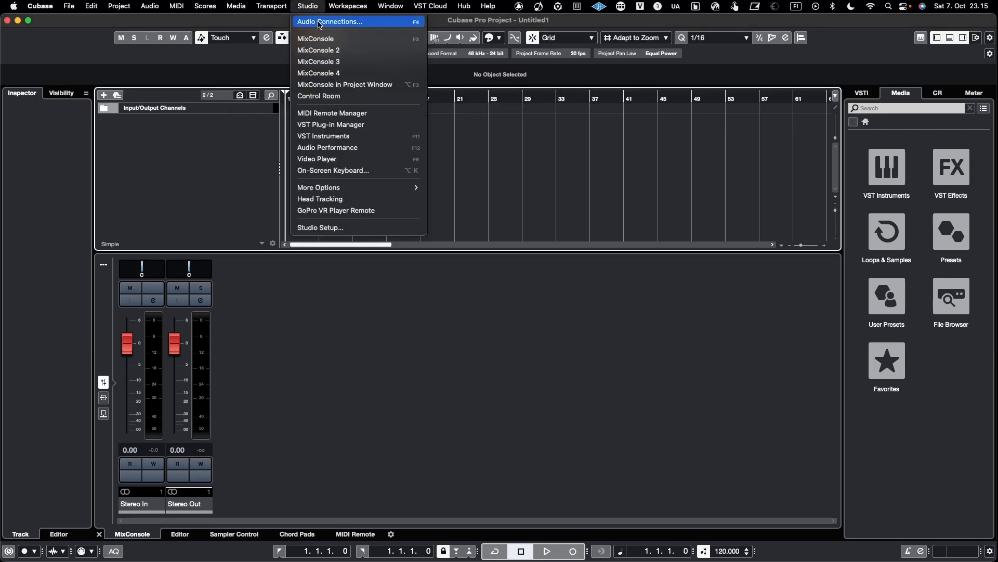
{"action": "left_click", "coordinate": [315, 22]}
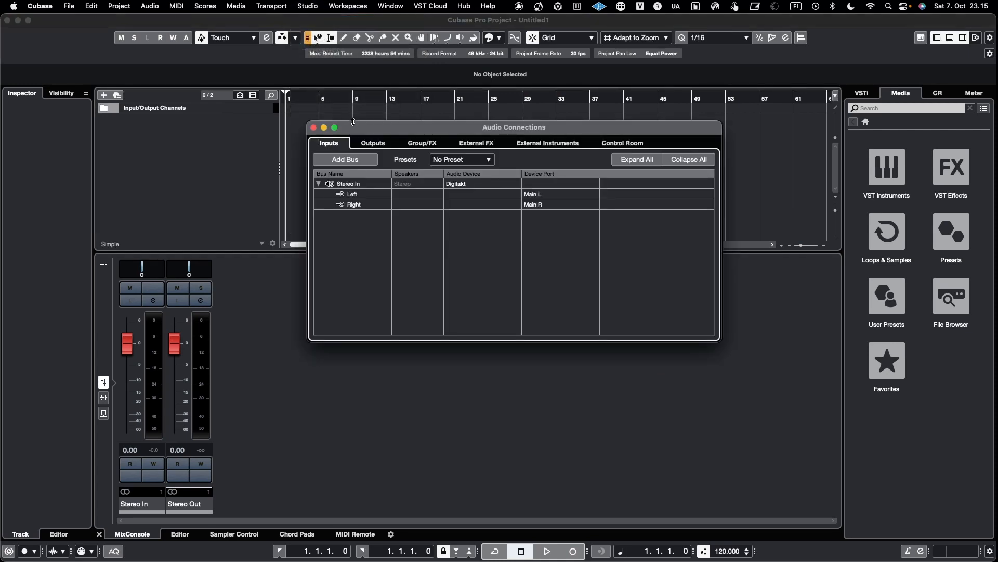
{"action": "left_click_drag", "start_coordinate": [371, 131], "coordinate": [410, 137]}
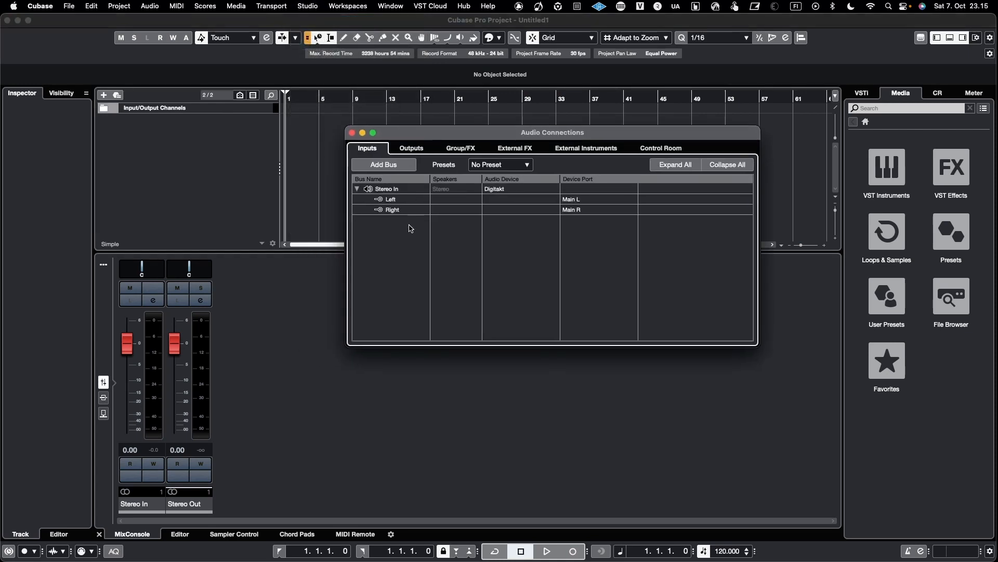
{"action": "left_click", "coordinate": [411, 148]}
{"action": "left_click", "coordinate": [367, 151]}
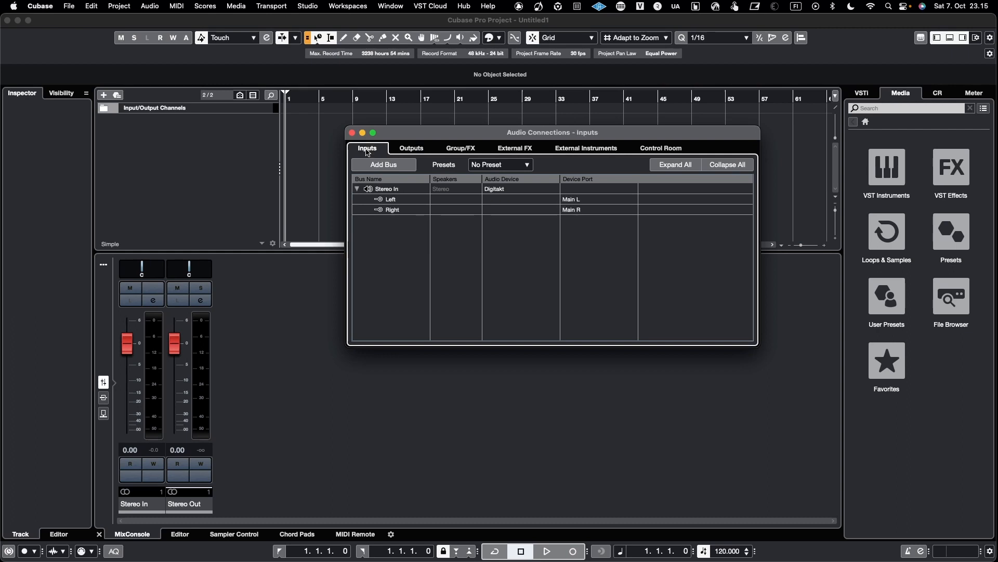
{"action": "left_click", "coordinate": [407, 150]}
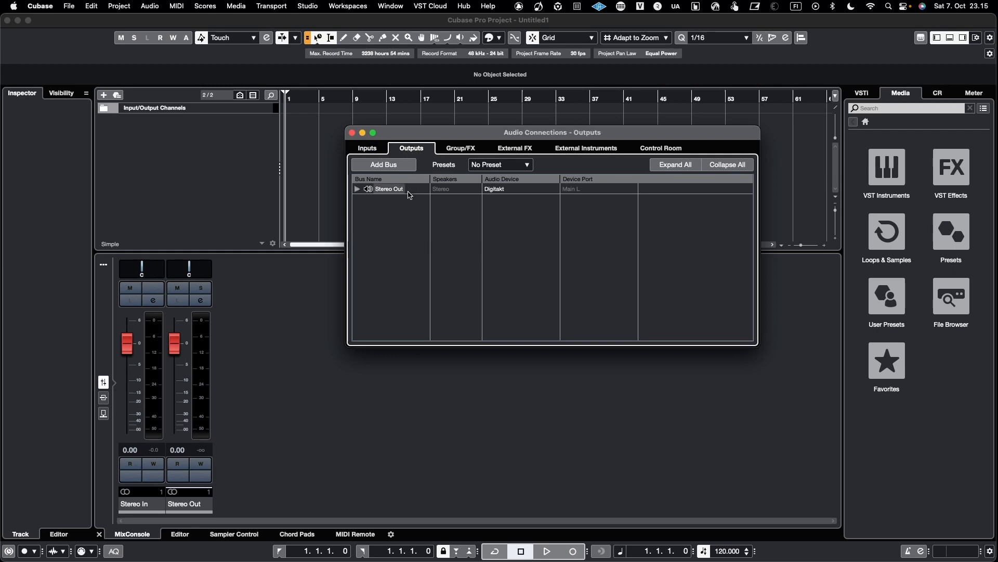
{"action": "left_click", "coordinate": [357, 188]}
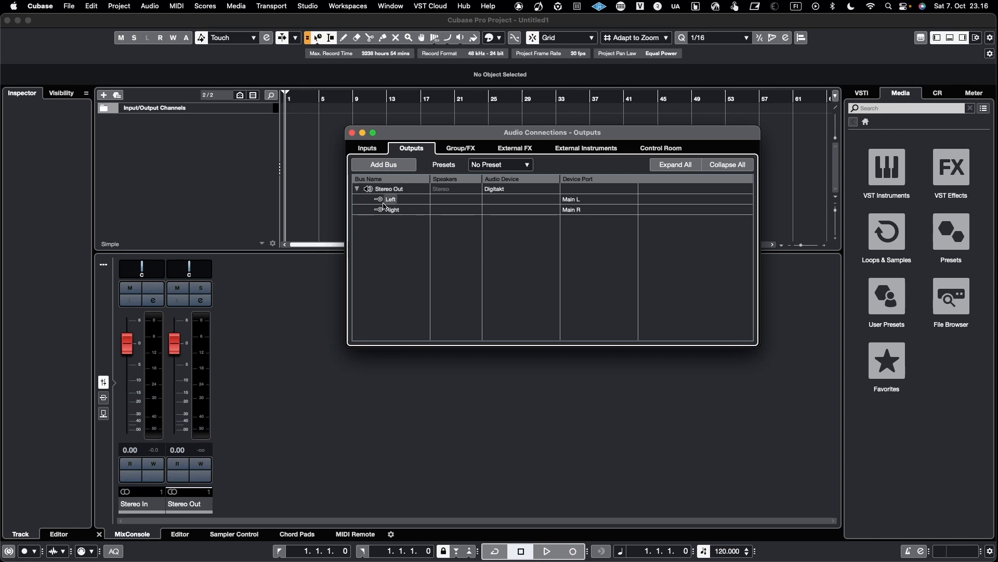
{"action": "left_click", "coordinate": [375, 150]}
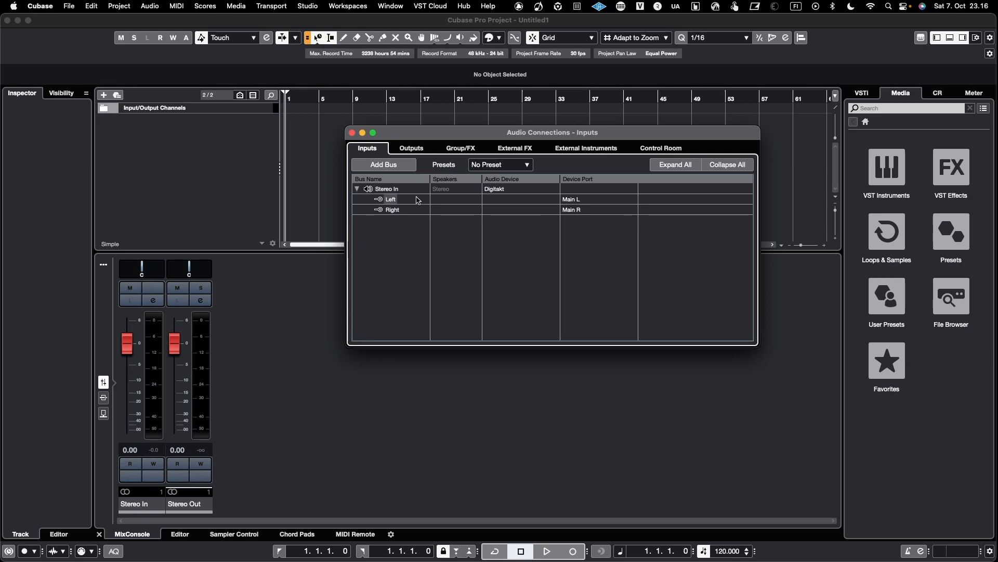
Add a mono input bus named MOTHER-32.
{"action": "left_click", "coordinate": [402, 167]}
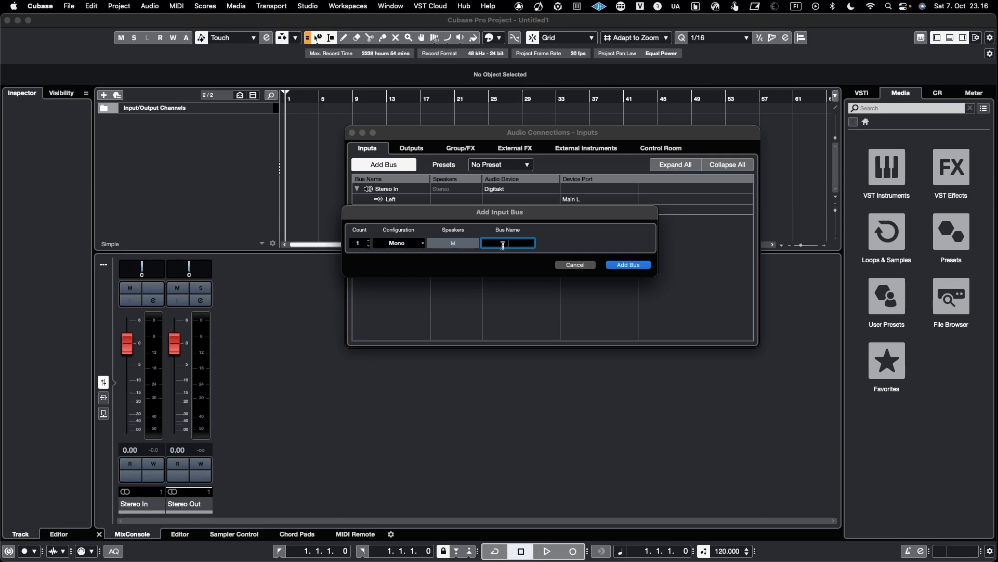
{"action": "type", "text": "MOTHER-32"}
{"action": "key", "text": "Return"}
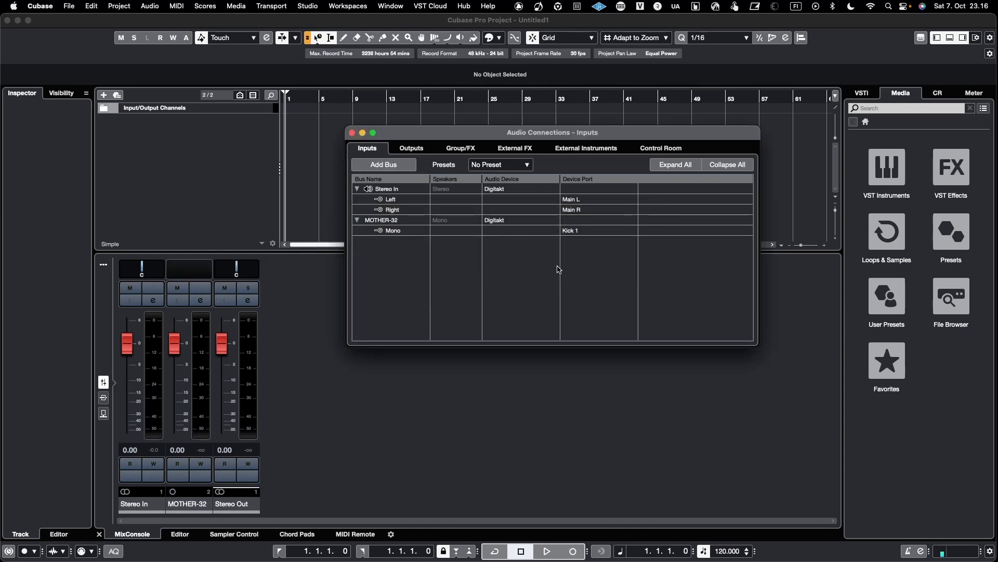
Route the MOTHER-32 bus to the MOTHER-32 device port.
{"action": "left_click", "coordinate": [595, 232]}
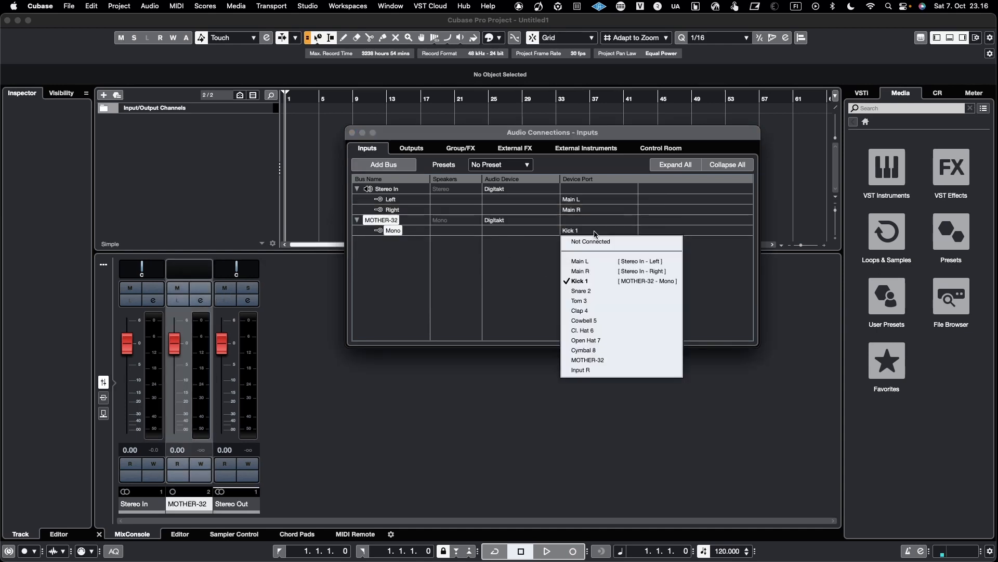
{"action": "left_click", "coordinate": [575, 359]}
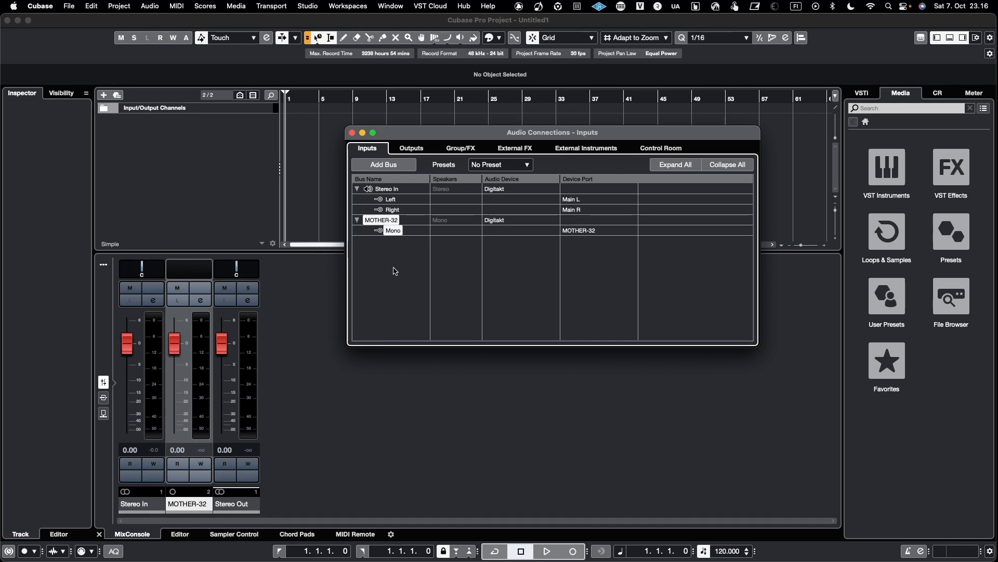
{"action": "left_click", "coordinate": [385, 297]}
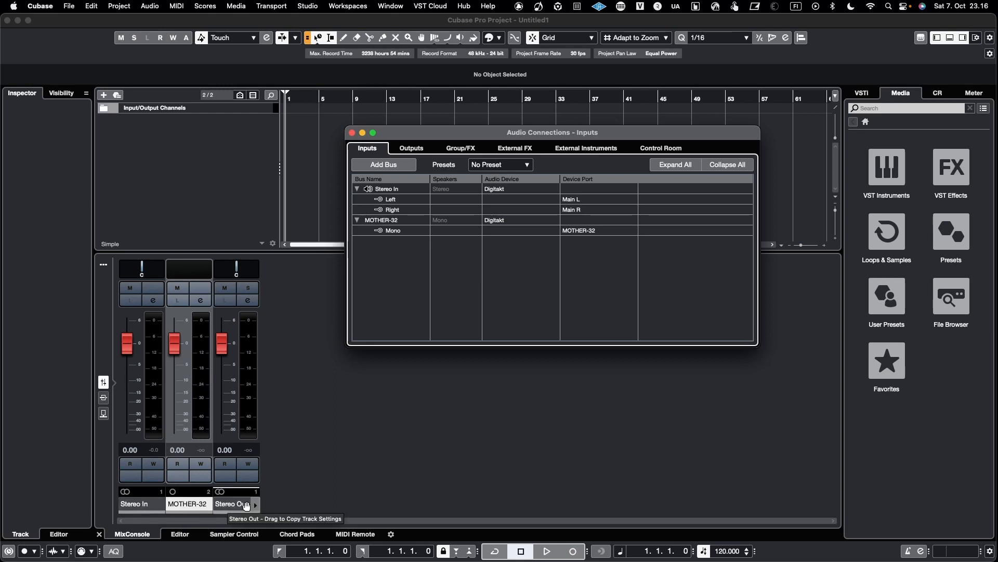
Check the output buses and close the Audio Connections window.
{"action": "left_click", "coordinate": [416, 149]}
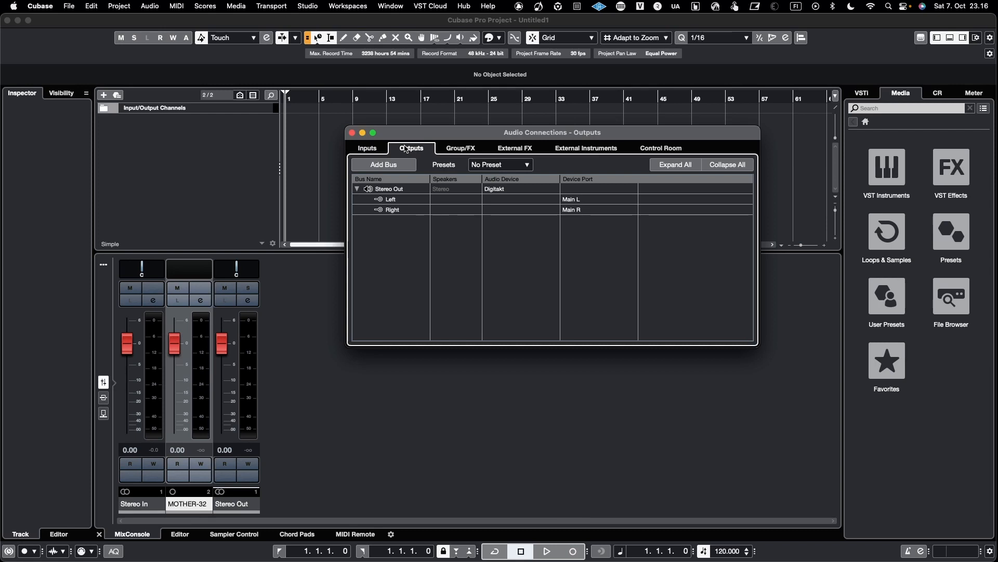
{"action": "left_click", "coordinate": [376, 150]}
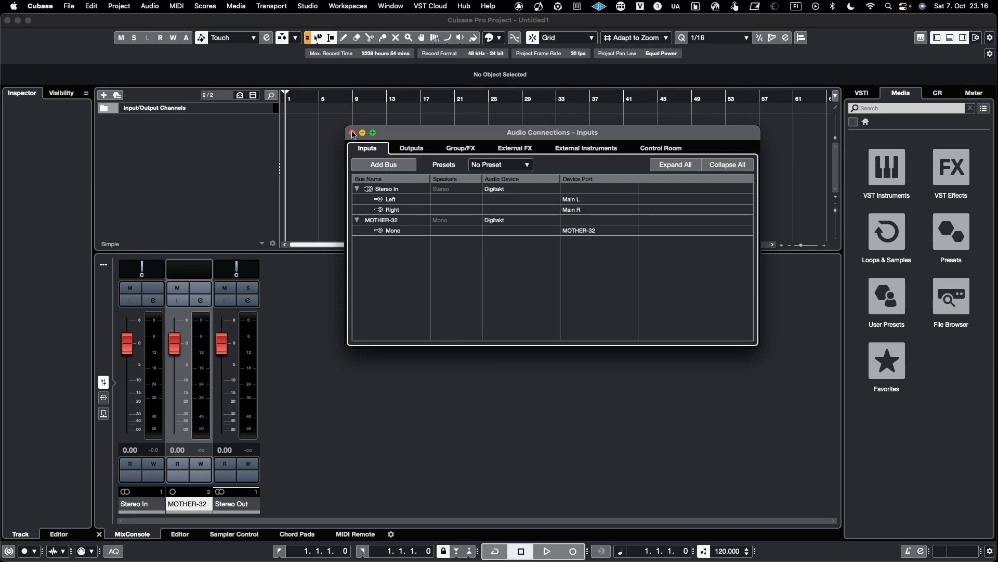
{"action": "left_click", "coordinate": [352, 134]}
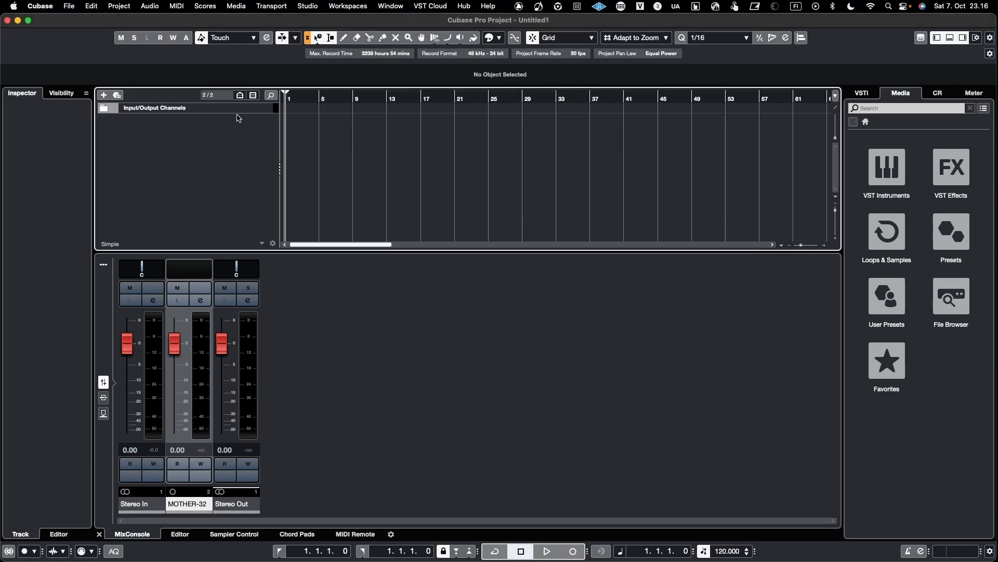
Add a stereo audio track named Digitakt with Stereo In as input and Stereo Out as output.
{"action": "right_click", "coordinate": [197, 137]}
{"action": "left_click", "coordinate": [224, 141]}
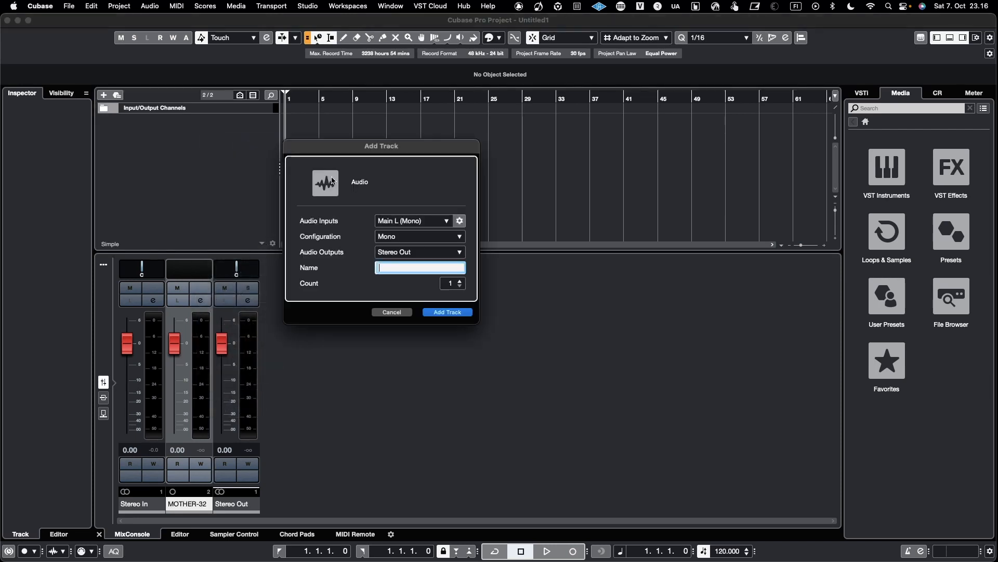
{"action": "left_click", "coordinate": [411, 236]}
{"action": "left_click", "coordinate": [403, 244]}
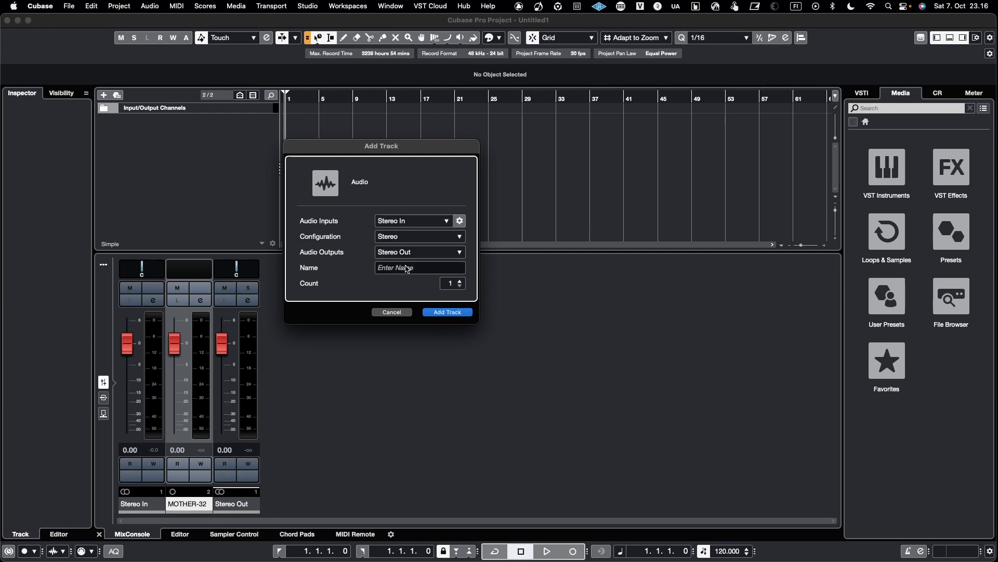
{"action": "left_click", "coordinate": [405, 268]}
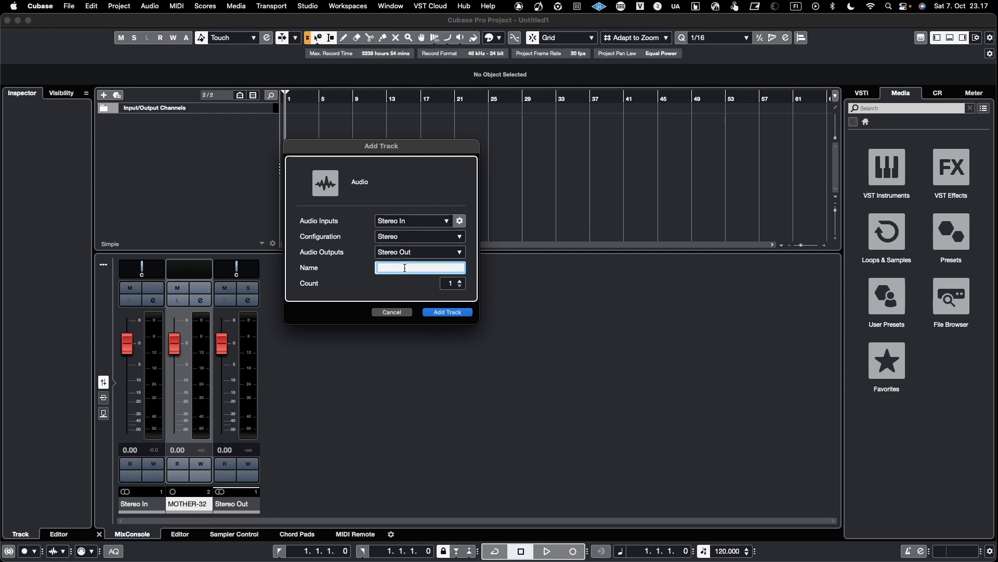
{"action": "type", "text": "Digitakt"}
{"action": "key", "text": "Return"}
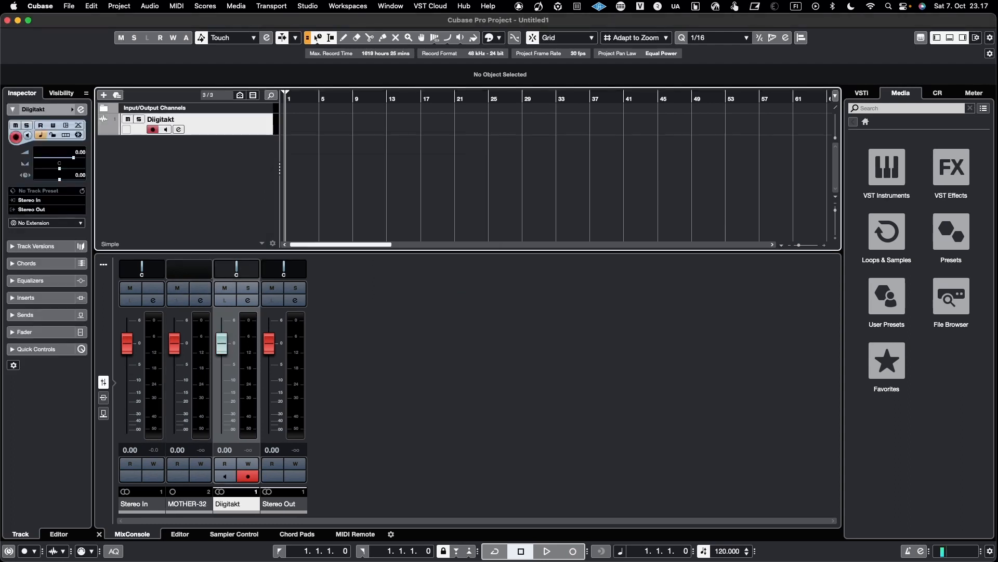
Add a mono audio track named MOTHER-32 with MOTHER-32 as input and Stereo Out as output.
{"action": "right_click", "coordinate": [225, 189]}
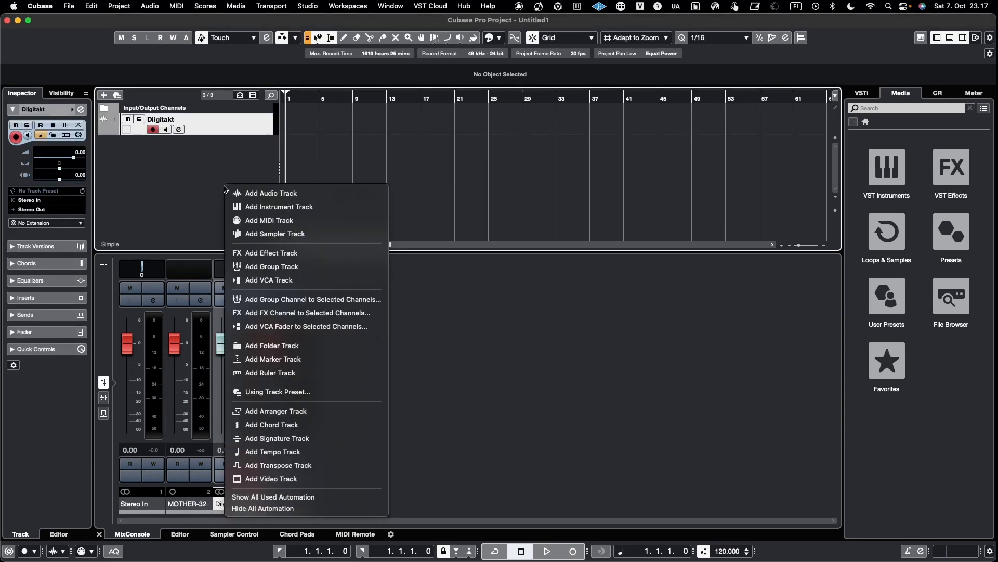
{"action": "left_click", "coordinate": [253, 194]}
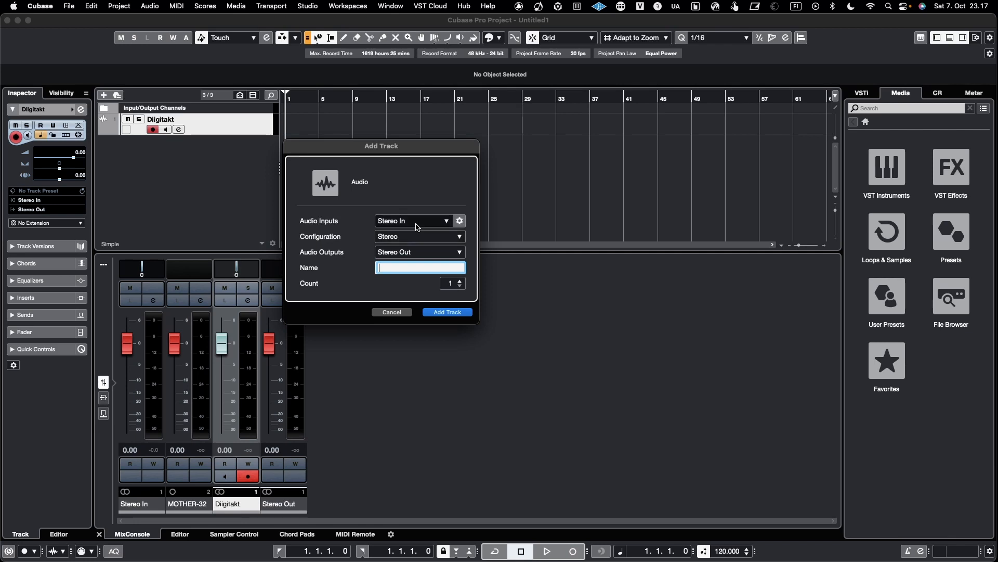
{"action": "left_click", "coordinate": [402, 239]}
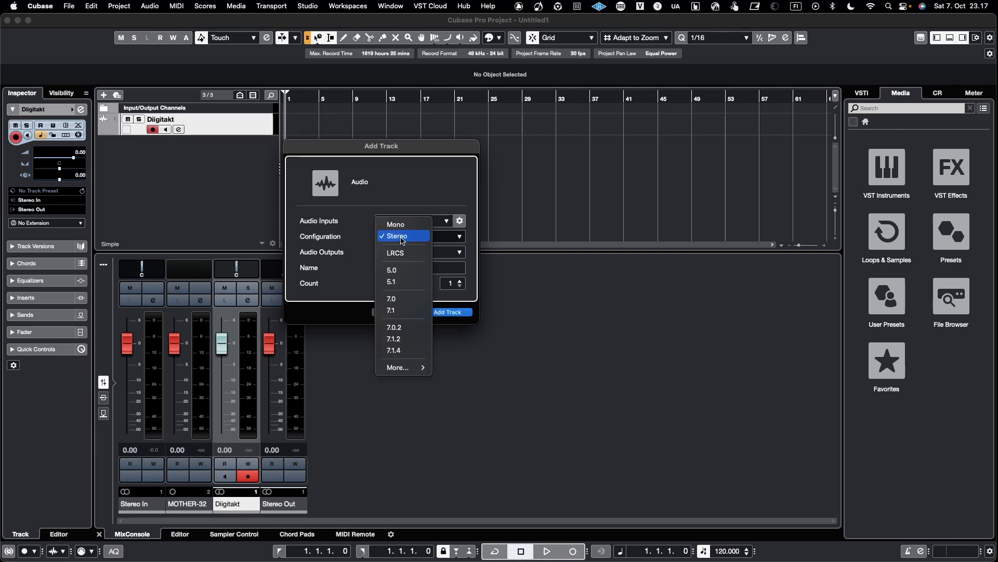
{"action": "left_click", "coordinate": [388, 221]}
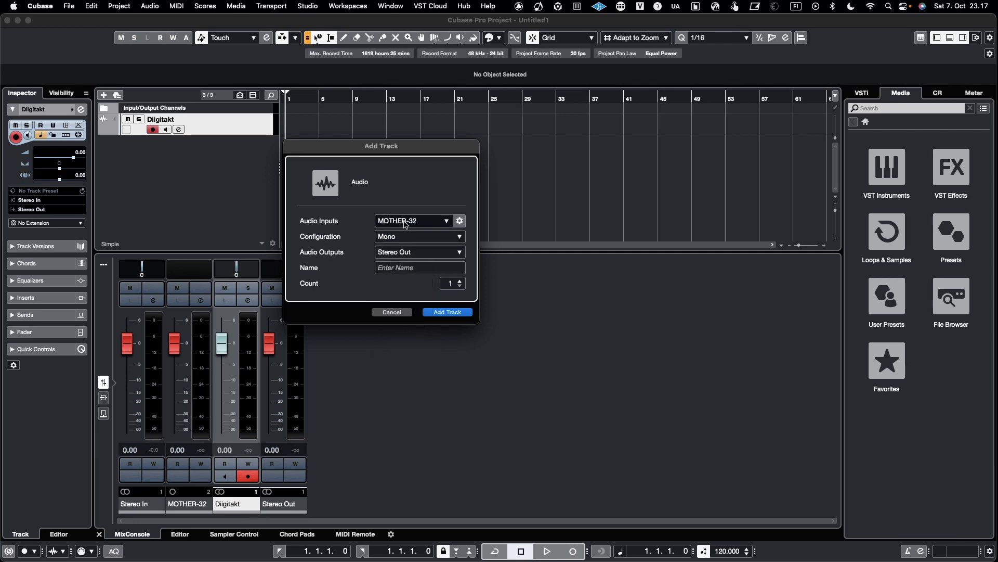
{"action": "left_click", "coordinate": [401, 268]}
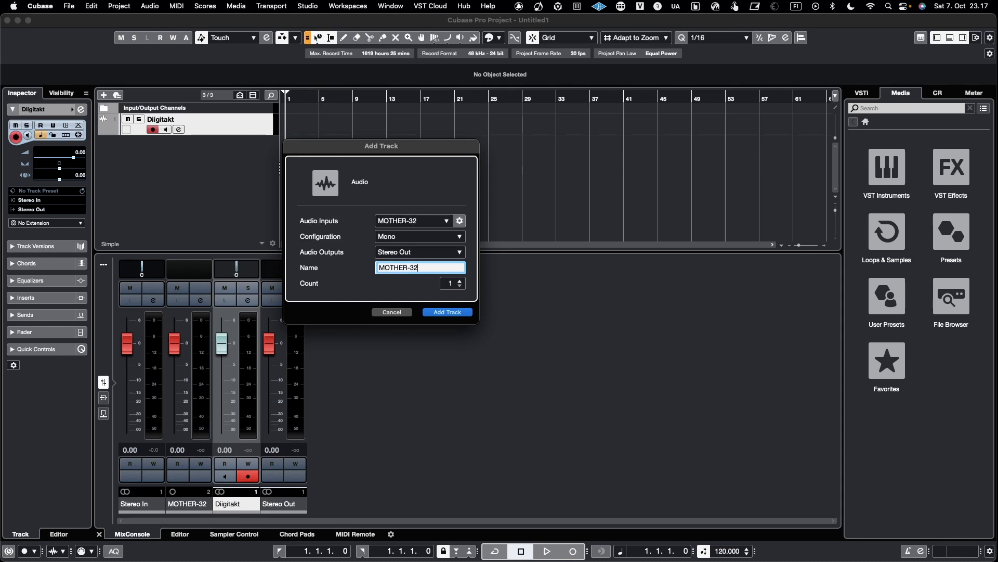
{"action": "key", "text": "Return"}
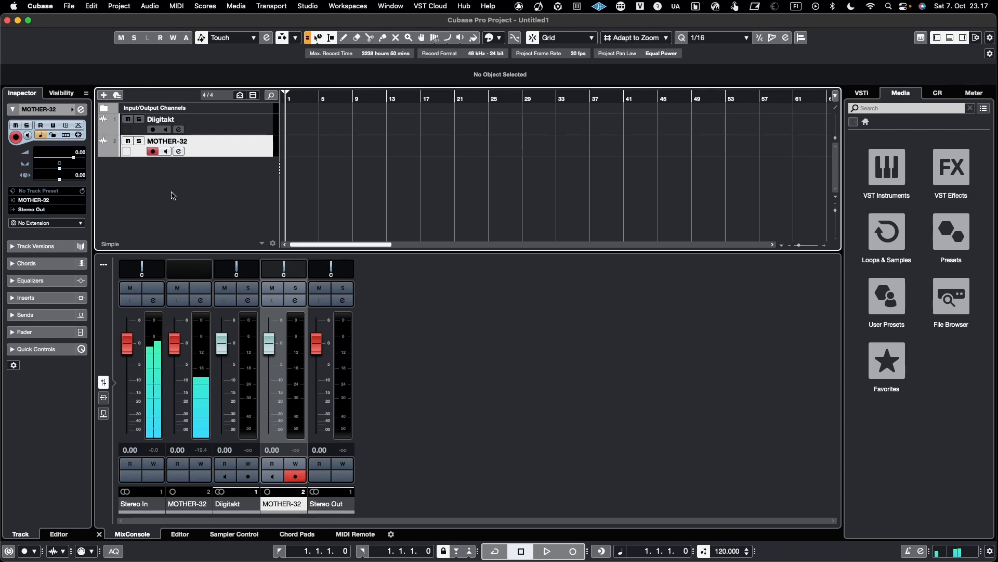
Toggle input monitoring on the Digitakt and MOTHER-32 channels, leaving it enabled on the Digitakt channel.
{"action": "left_click", "coordinate": [225, 476]}
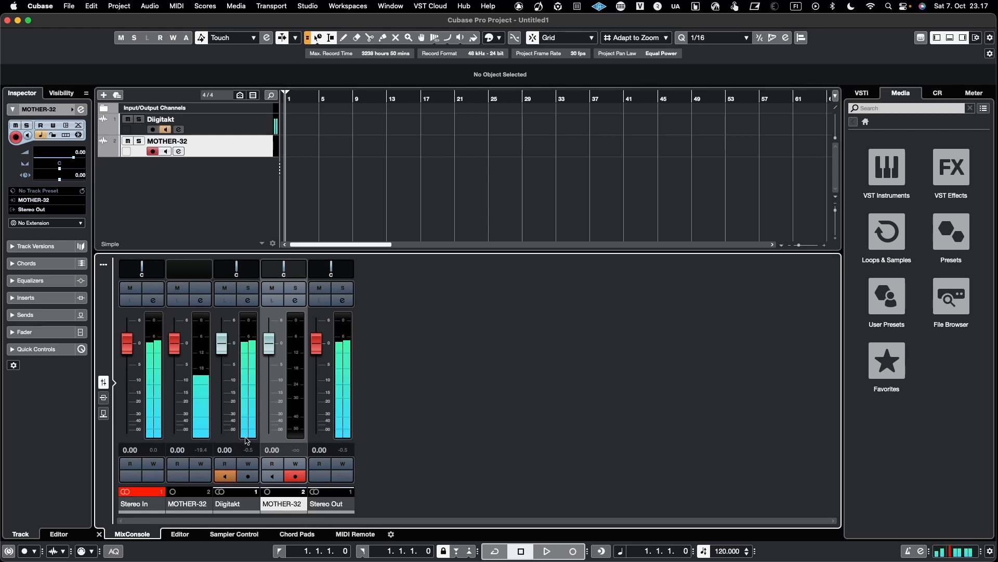
{"action": "left_click", "coordinate": [225, 477]}
{"action": "left_click", "coordinate": [272, 477]}
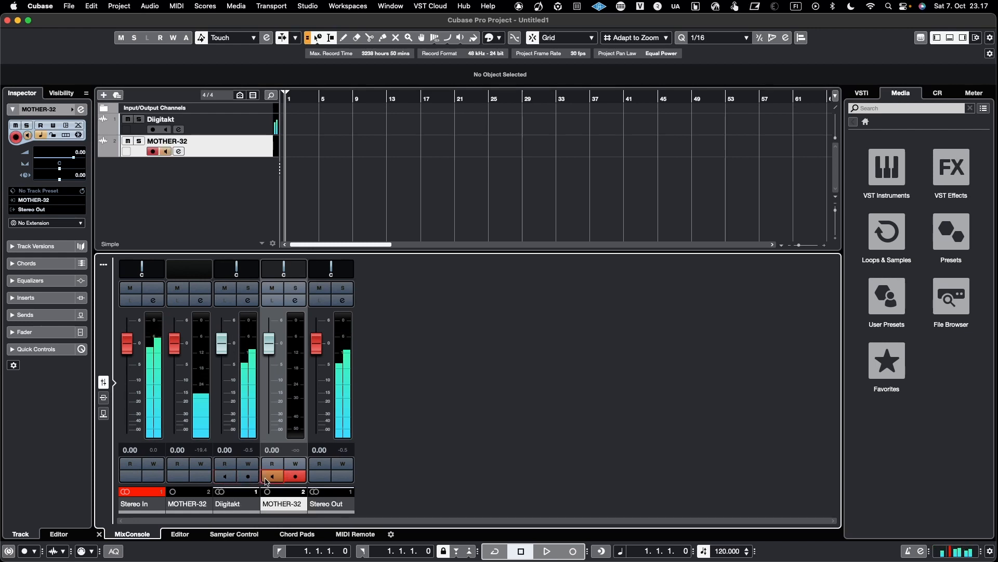
{"action": "left_click", "coordinate": [273, 477]}
{"action": "left_click", "coordinate": [225, 476]}
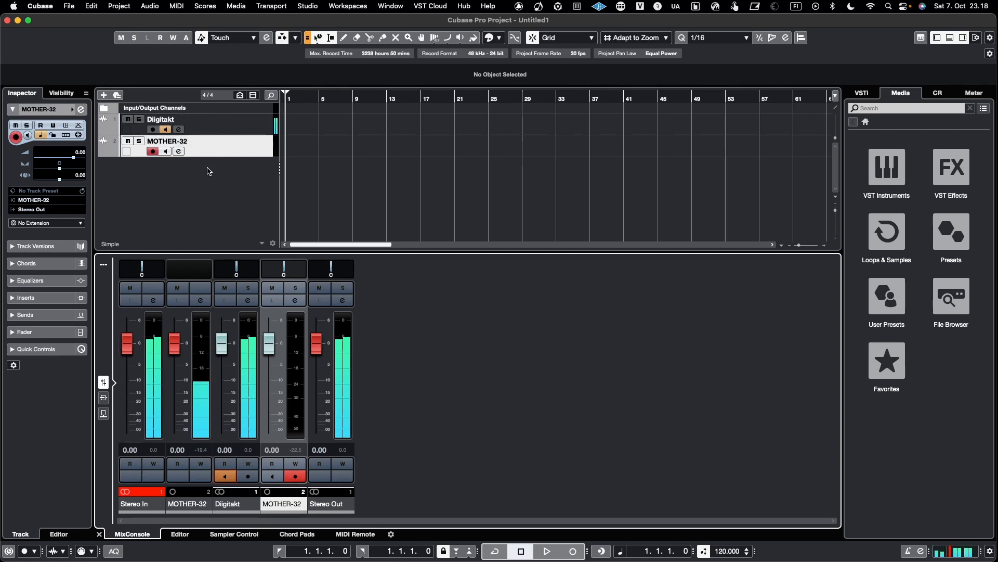
Hide the input and output channels in the MixConsole with the channel type filter.
{"action": "left_click", "coordinate": [104, 266]}
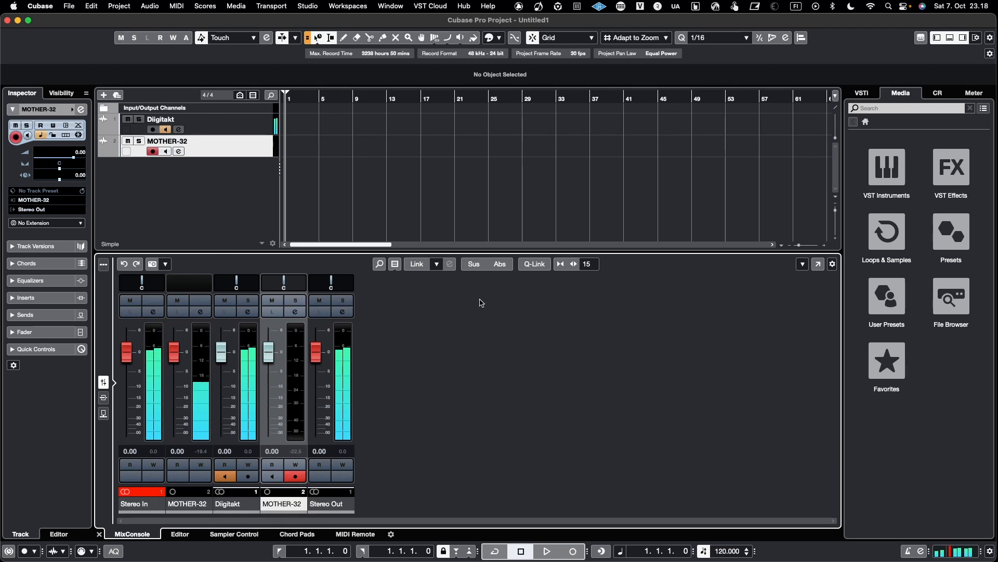
{"action": "left_click", "coordinate": [394, 264]}
{"action": "left_click", "coordinate": [415, 307]}
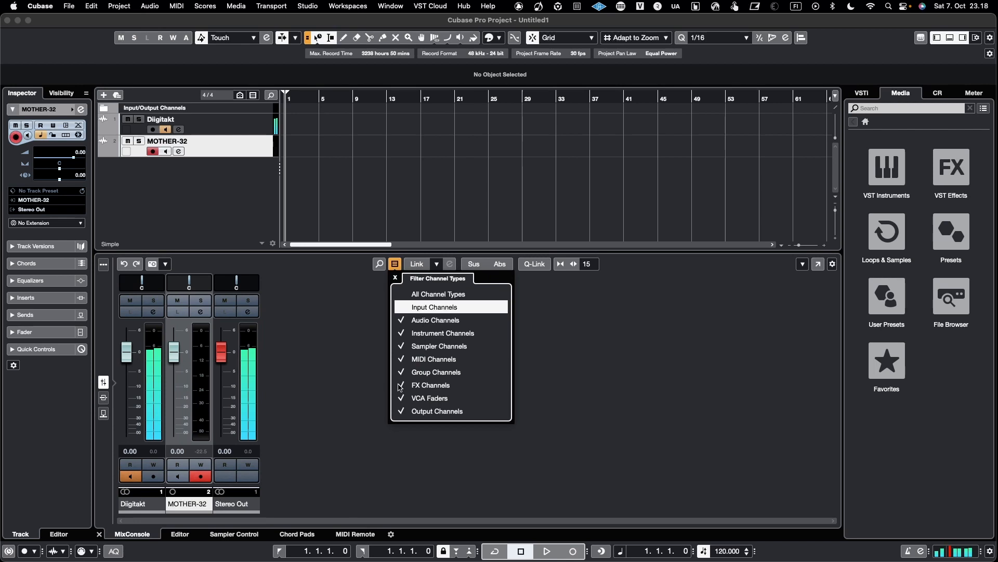
{"action": "left_click", "coordinate": [416, 411]}
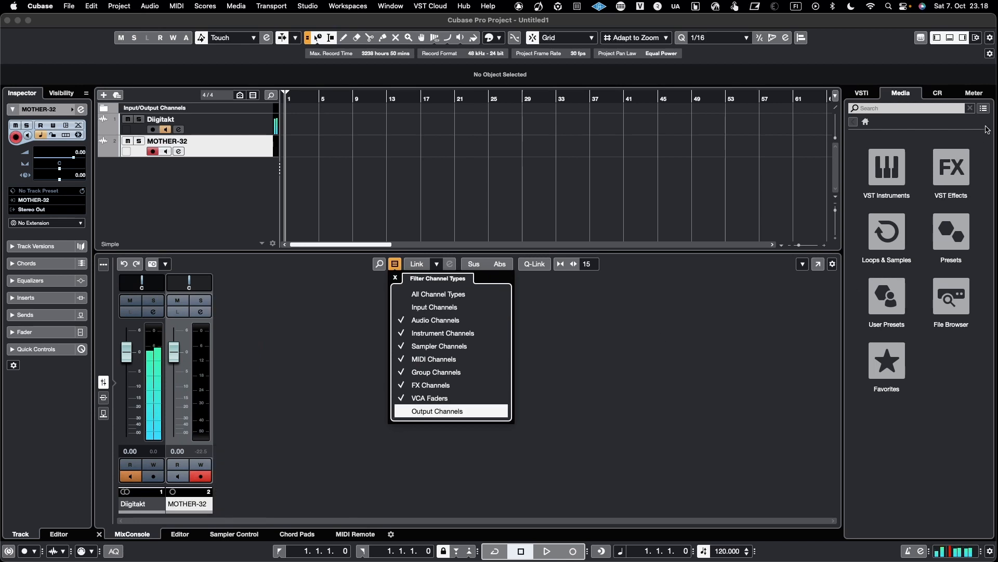
Open the master Meter panel and switch input monitoring between the two tracks, ending with Digitakt monitored.
{"action": "left_click", "coordinate": [980, 93]}
{"action": "left_click", "coordinate": [980, 93]}
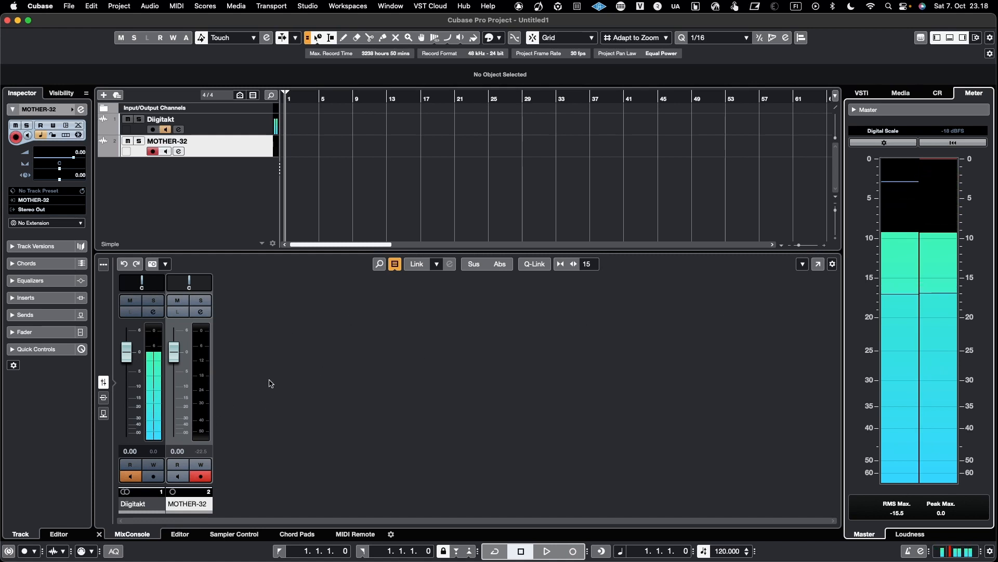
{"action": "left_click", "coordinate": [130, 476]}
{"action": "left_click", "coordinate": [177, 477]}
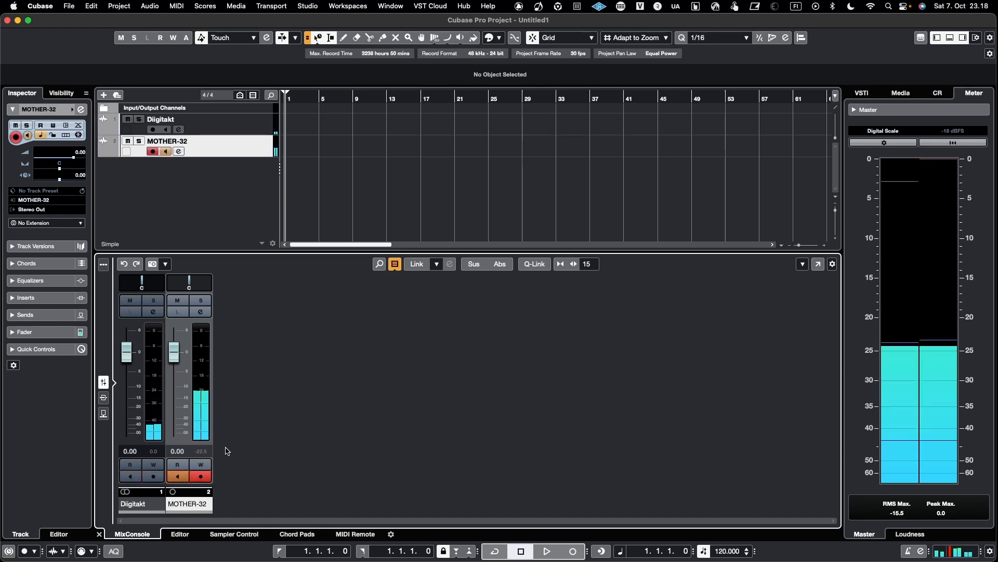
{"action": "left_click", "coordinate": [178, 476]}
{"action": "left_click", "coordinate": [130, 476]}
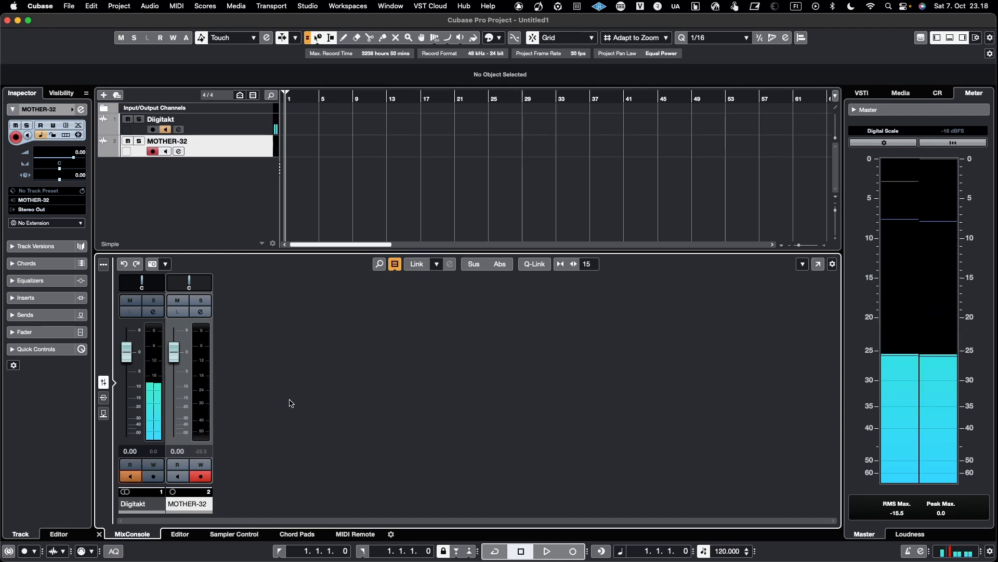
Switch the ASIO driver to PR Audio in Studio Setup and confirm the change.
{"action": "left_click", "coordinate": [307, 6]}
{"action": "left_click", "coordinate": [310, 227]}
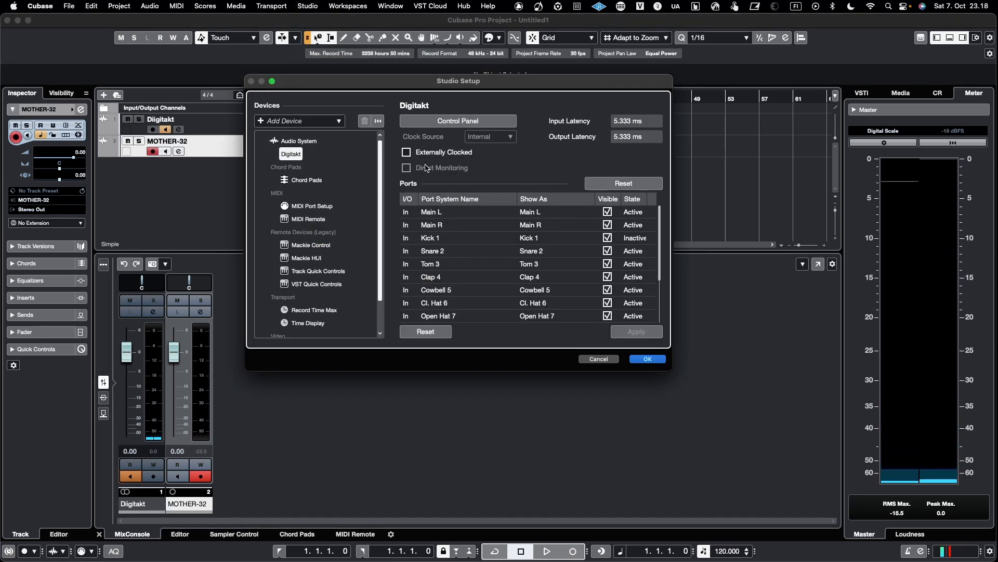
{"action": "left_click", "coordinate": [314, 143]}
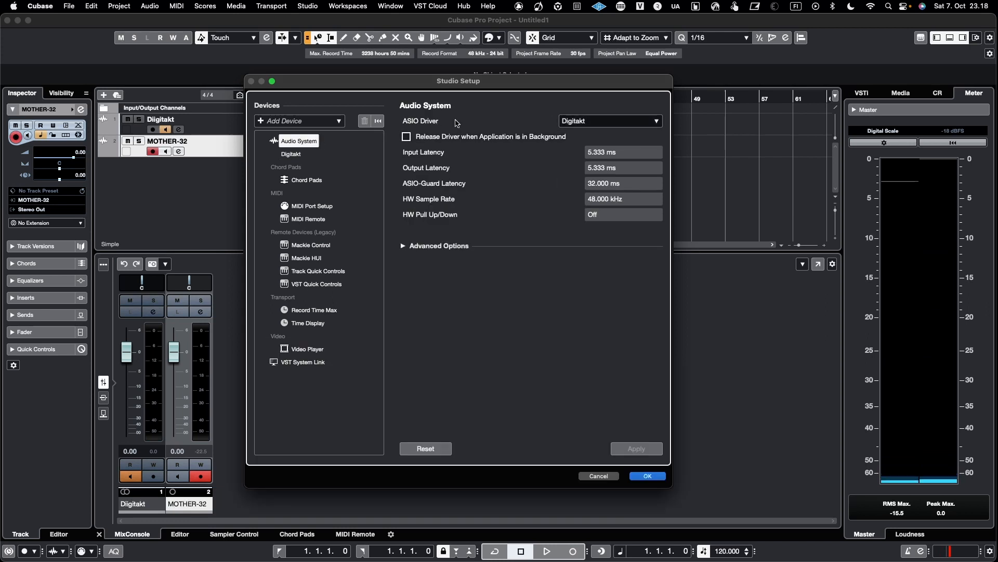
{"action": "left_click", "coordinate": [574, 124]}
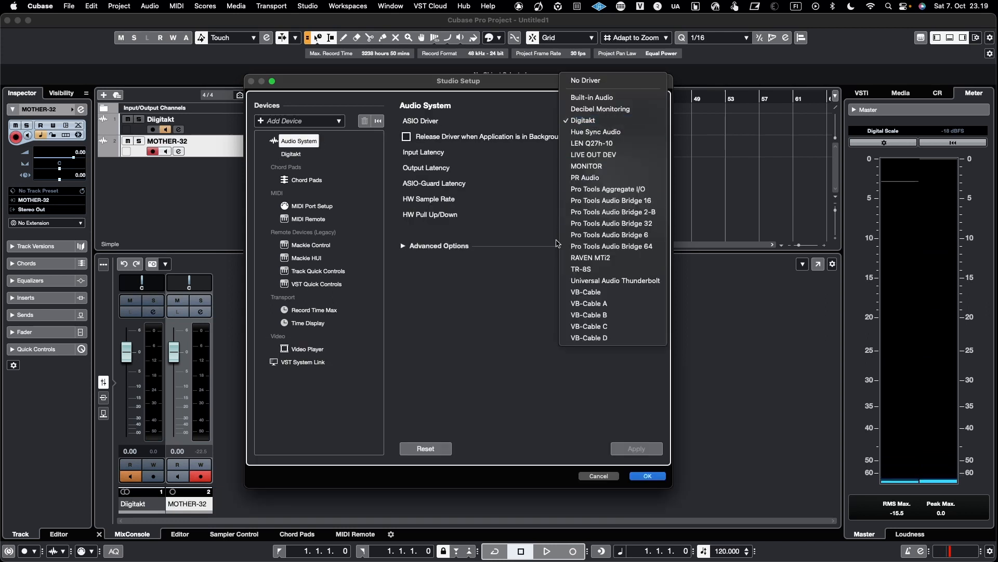
{"action": "left_click", "coordinate": [603, 179]}
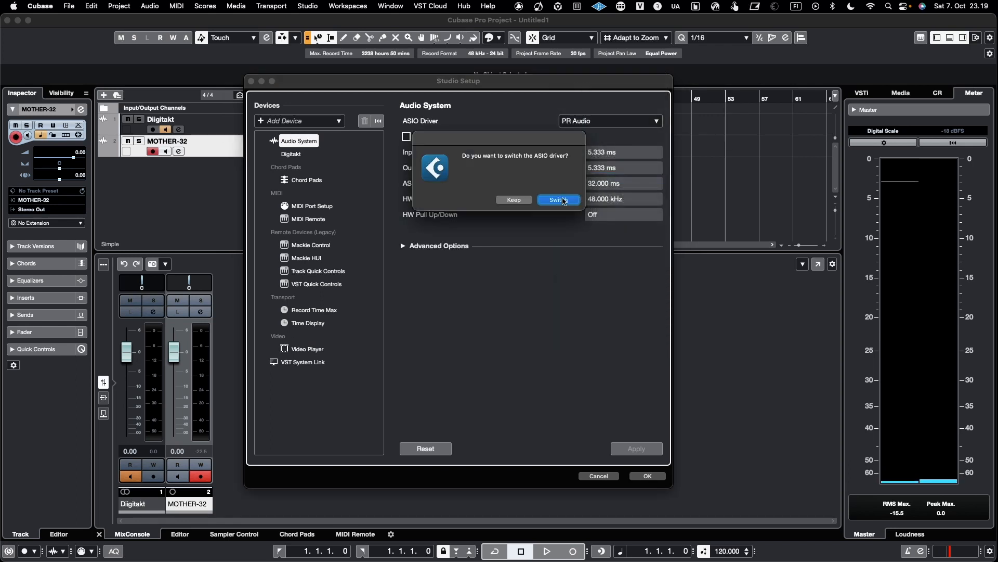
{"action": "left_click", "coordinate": [559, 200]}
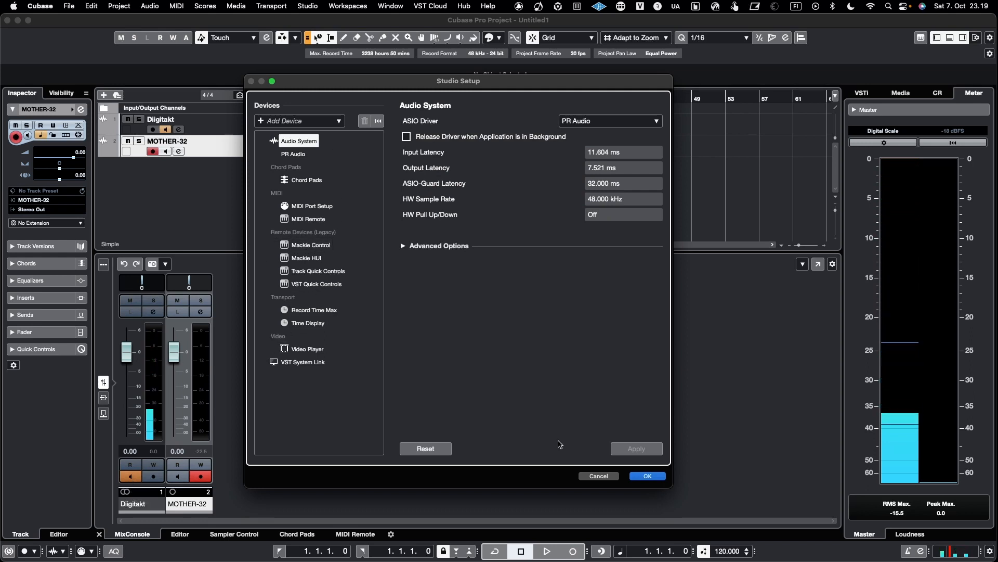
{"action": "left_click", "coordinate": [647, 475]}
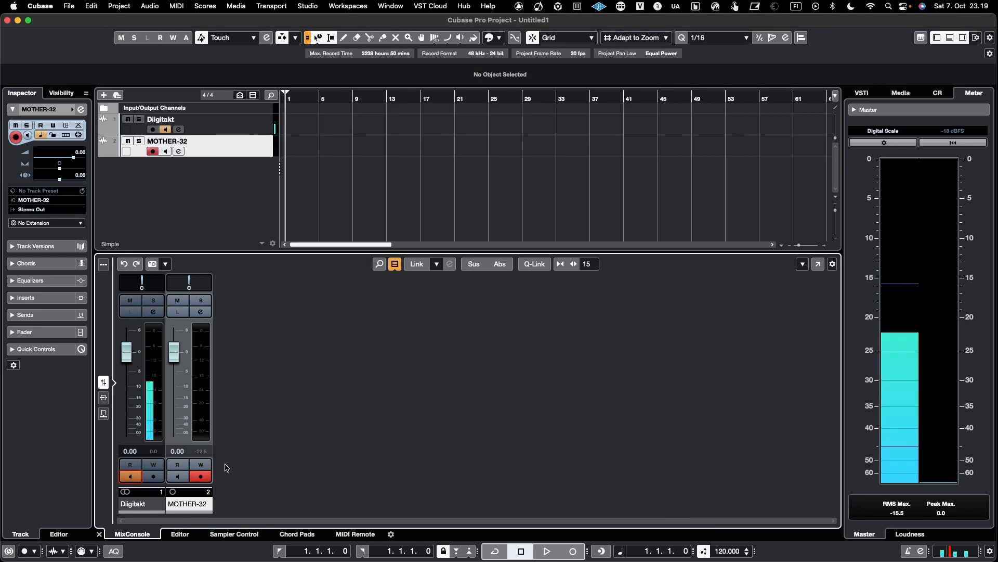
Turn off Digitakt monitoring and review the PR Audio device's input port names in Studio Setup.
{"action": "left_click", "coordinate": [130, 477]}
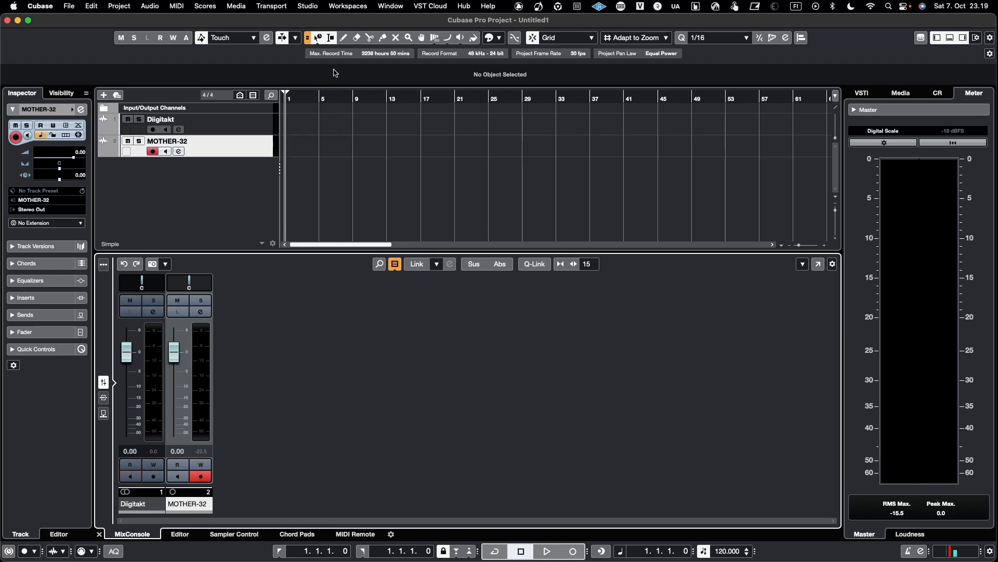
{"action": "left_click", "coordinate": [308, 7]}
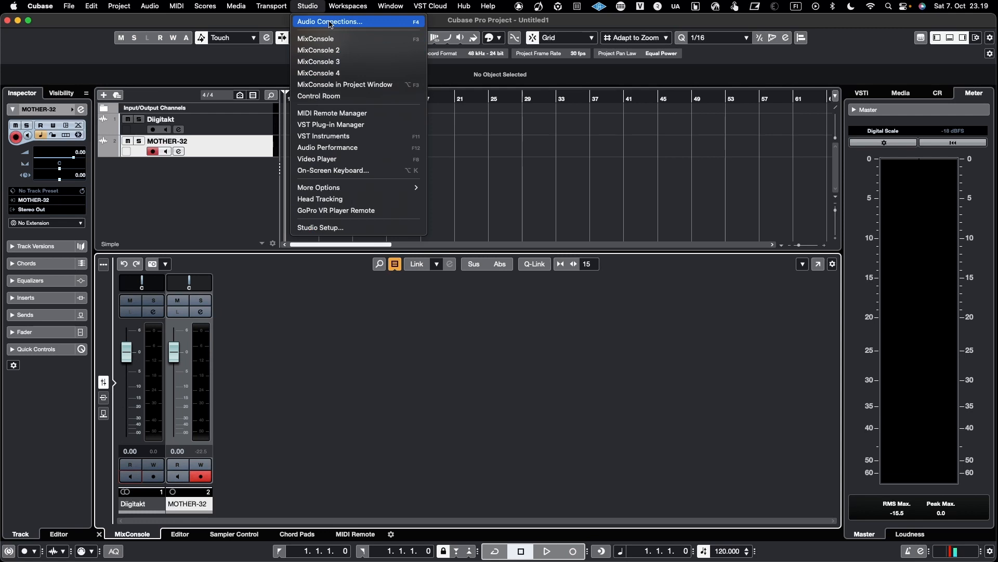
{"action": "left_click", "coordinate": [332, 227]}
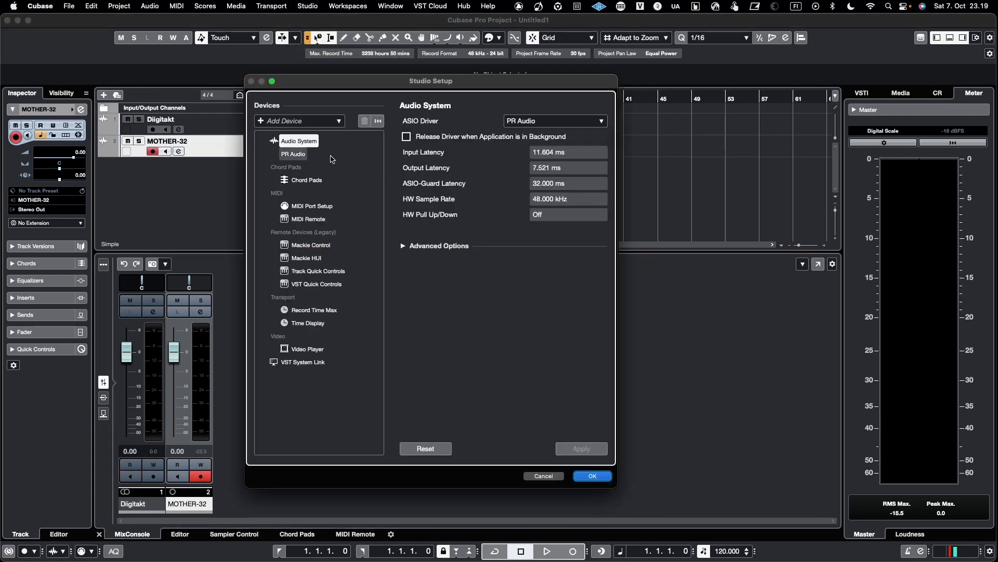
{"action": "left_click", "coordinate": [300, 153]}
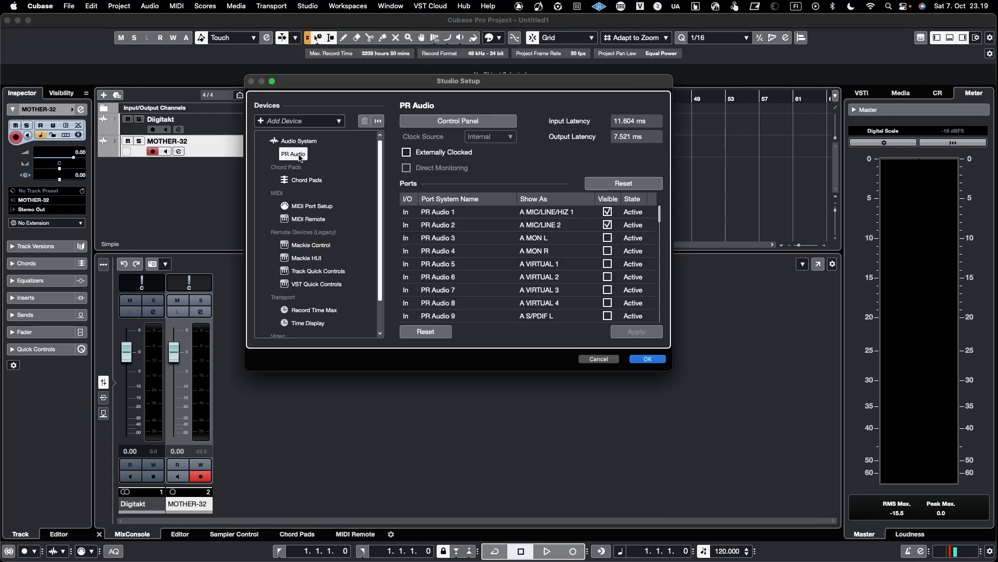
{"action": "scroll", "coordinate": [509, 295], "scroll_direction": "down", "scroll_amount": 10}
{"action": "scroll", "coordinate": [508, 295], "scroll_direction": "down", "scroll_amount": 6}
{"action": "scroll", "coordinate": [508, 295], "scroll_direction": "down", "scroll_amount": 10}
{"action": "scroll", "coordinate": [508, 295], "scroll_direction": "up", "scroll_amount": 3}
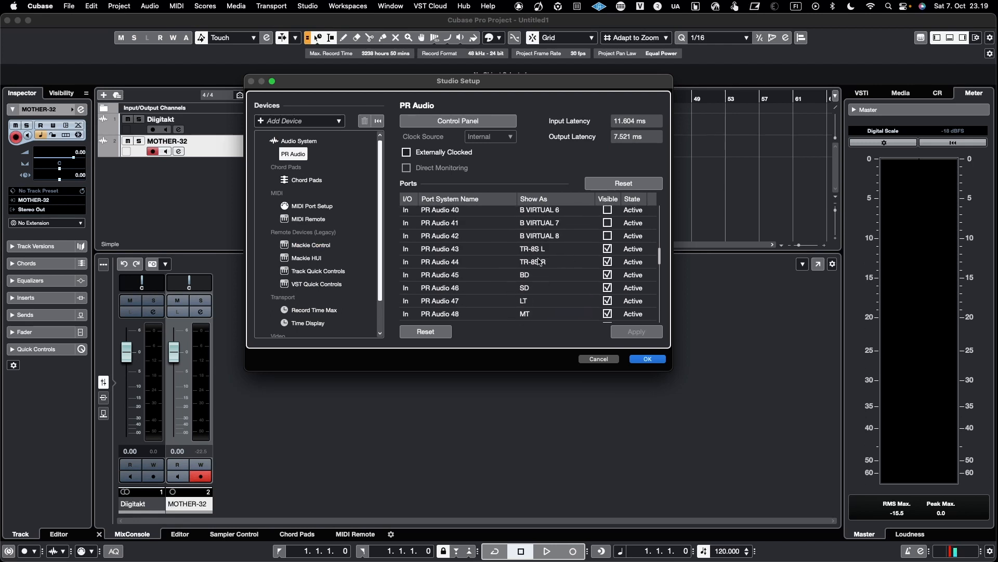
{"action": "scroll", "coordinate": [546, 283], "scroll_direction": "down", "scroll_amount": 3}
{"action": "double_click", "coordinate": [544, 273]}
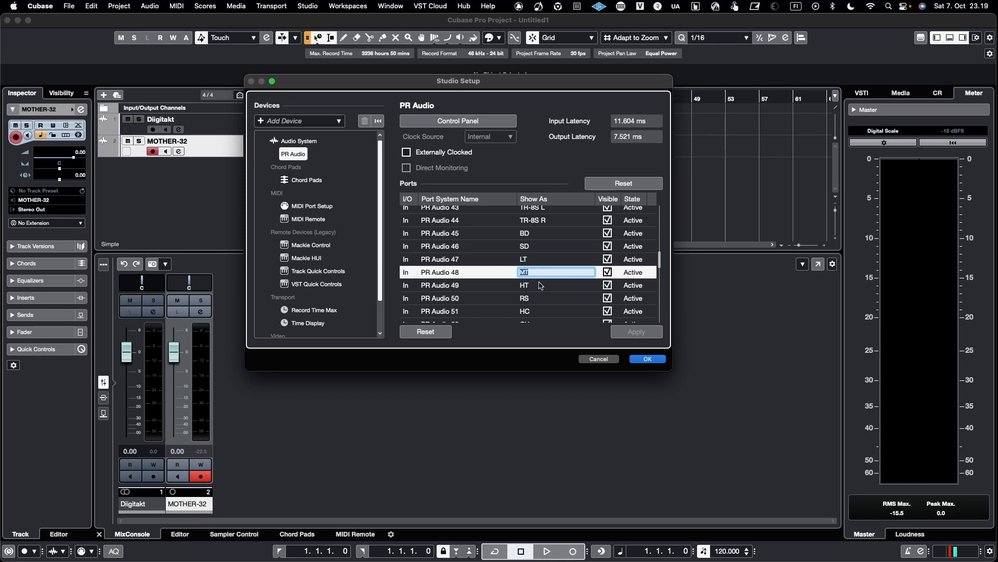
{"action": "double_click", "coordinate": [542, 283]}
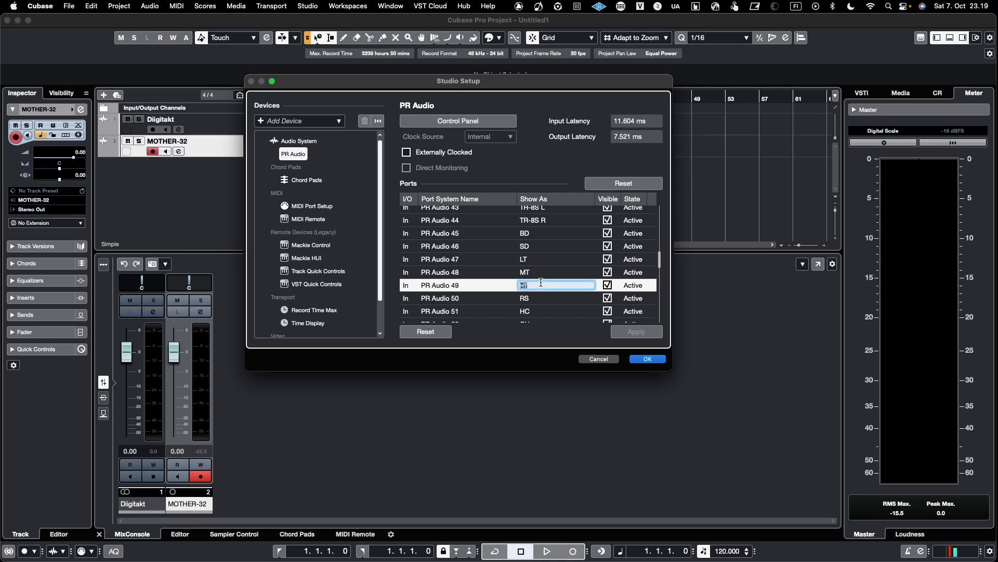
{"action": "double_click", "coordinate": [542, 272]}
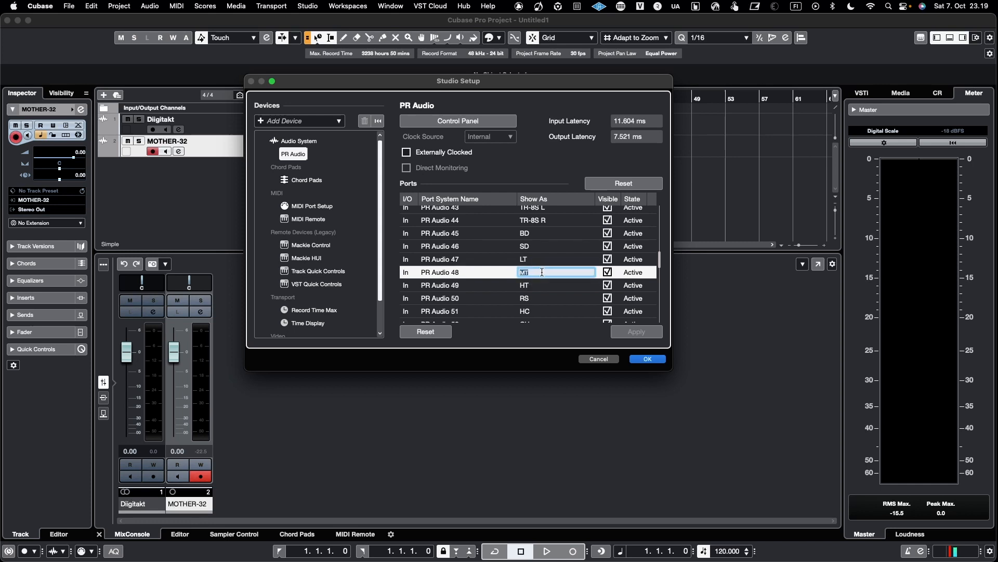
{"action": "scroll", "coordinate": [543, 284], "scroll_direction": "up", "scroll_amount": 10}
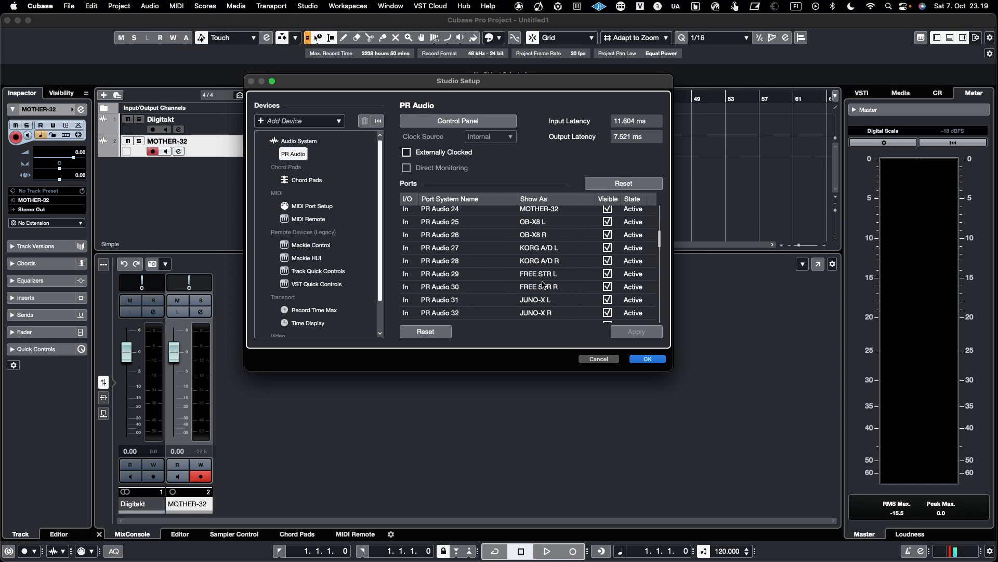
{"action": "scroll", "coordinate": [544, 284], "scroll_direction": "up", "scroll_amount": 8}
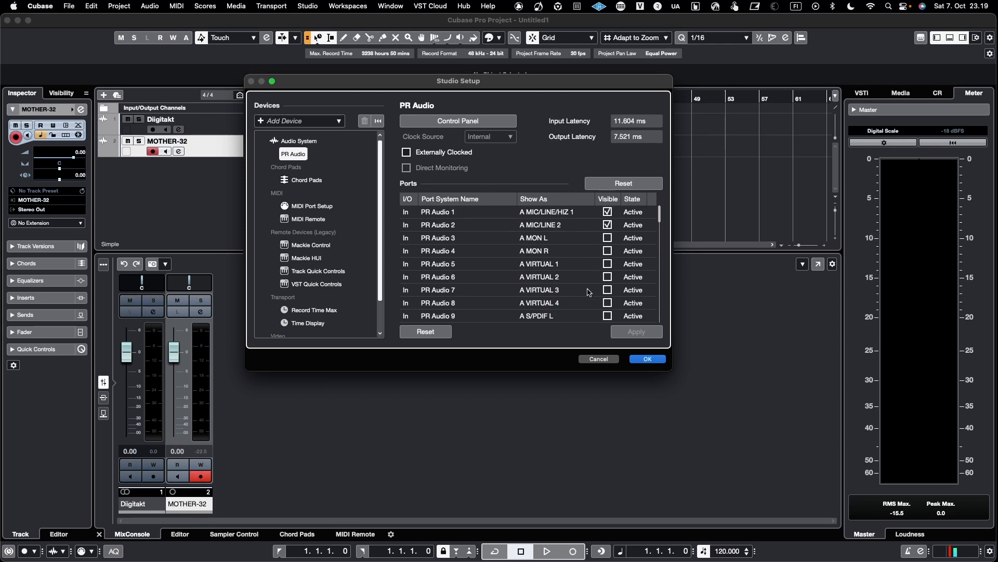
{"action": "scroll", "coordinate": [588, 299], "scroll_direction": "down", "scroll_amount": 10}
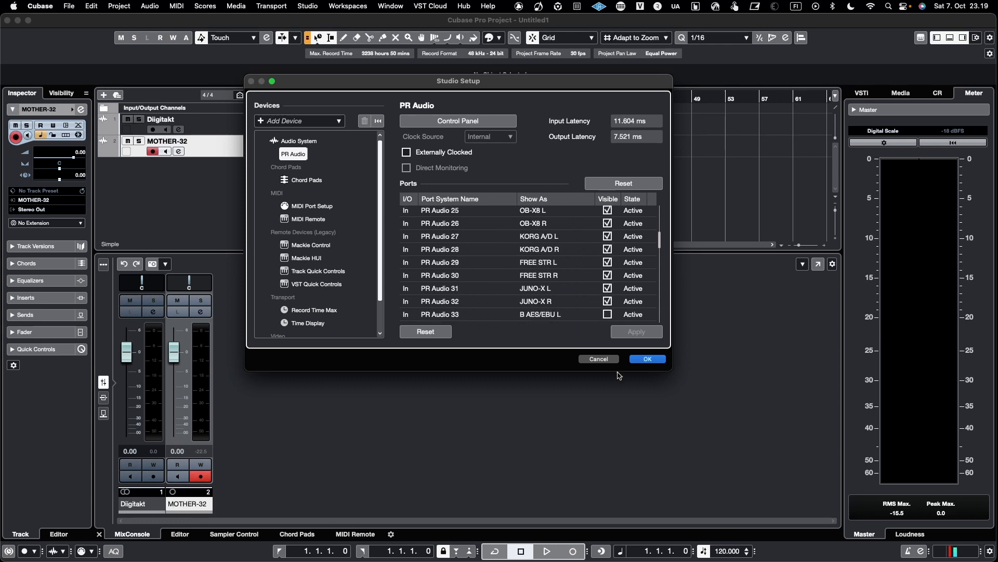
{"action": "left_click", "coordinate": [649, 359]}
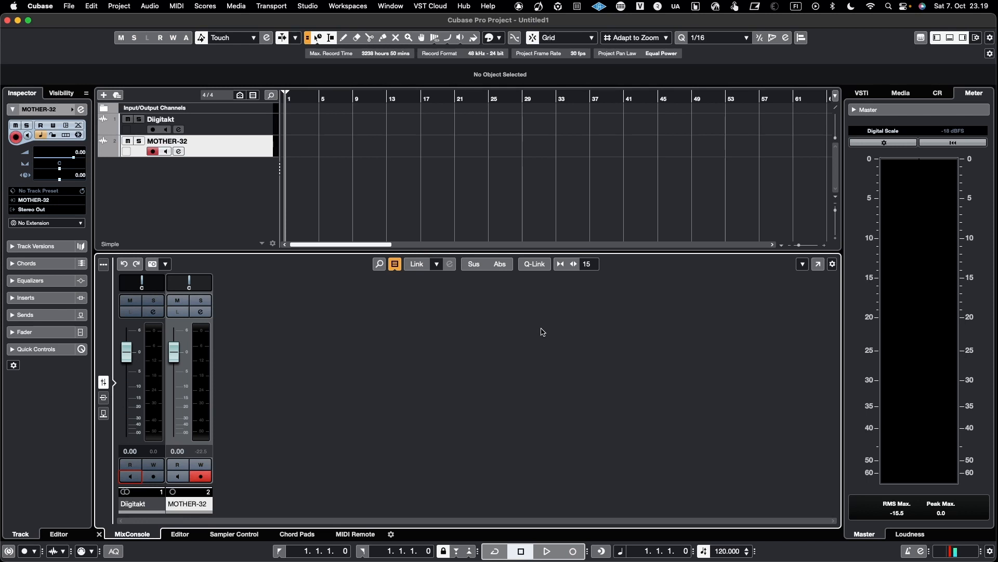
Select the Digitakt and MOTHER-32 tracks together so both are record-enabled.
{"action": "left_click", "coordinate": [246, 130]}
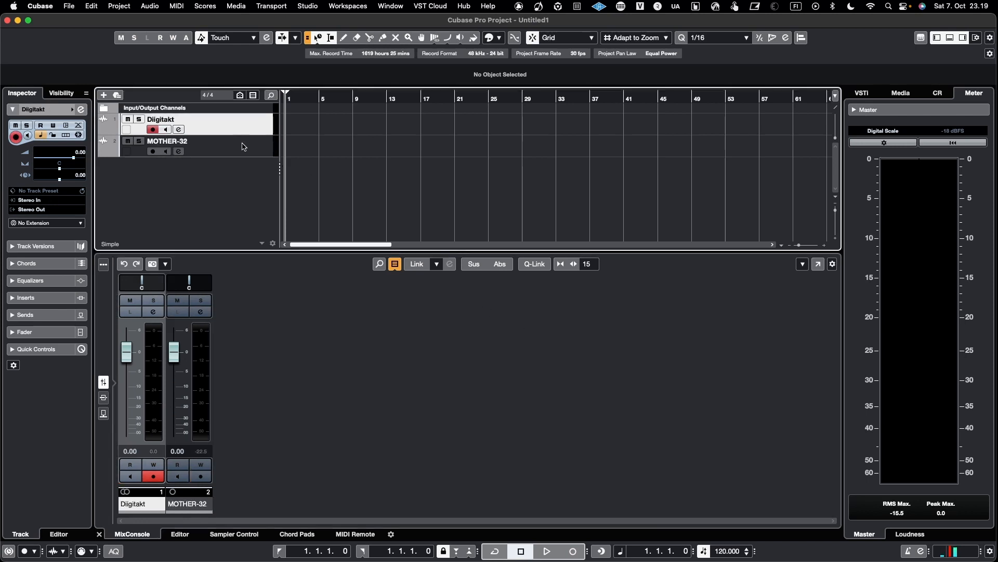
{"action": "left_click", "coordinate": [241, 143], "text": "shift"}
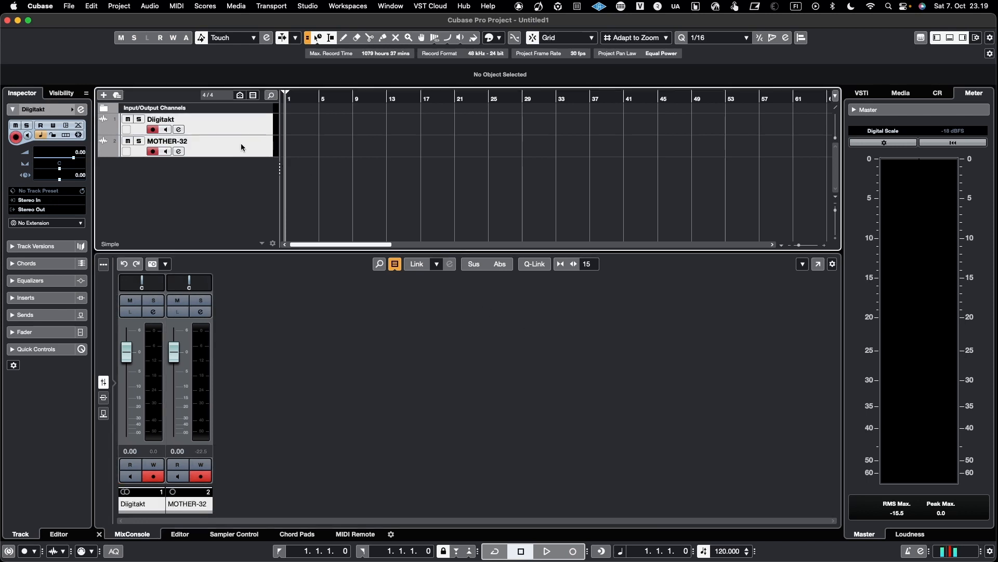
Remove the selected Digitakt and MOTHER-32 tracks from the project.
{"action": "right_click", "coordinate": [242, 142]}
{"action": "left_click", "coordinate": [286, 189]}
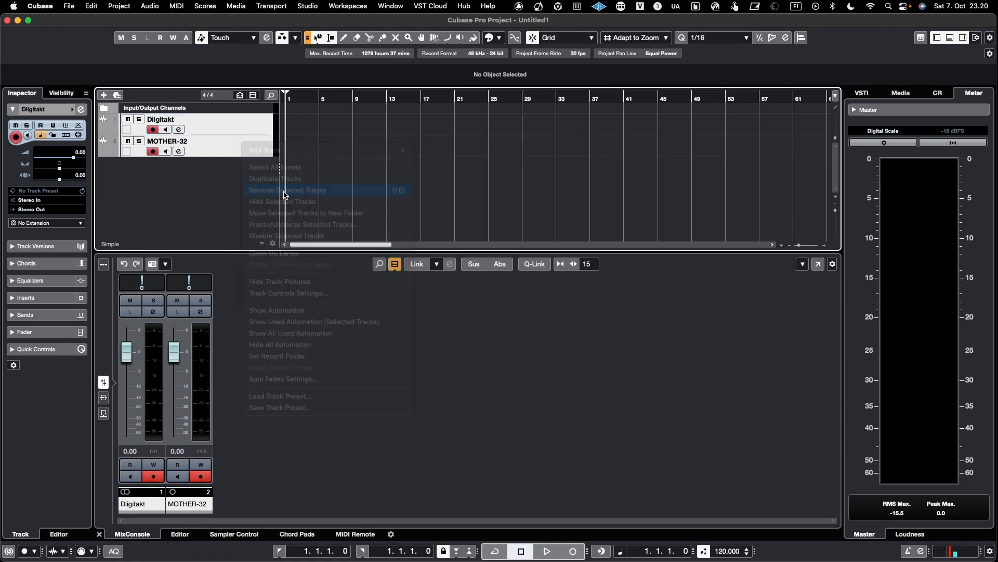
Open Audio Connections and remove the MOTHER-32 input bus.
{"action": "left_click", "coordinate": [307, 7]}
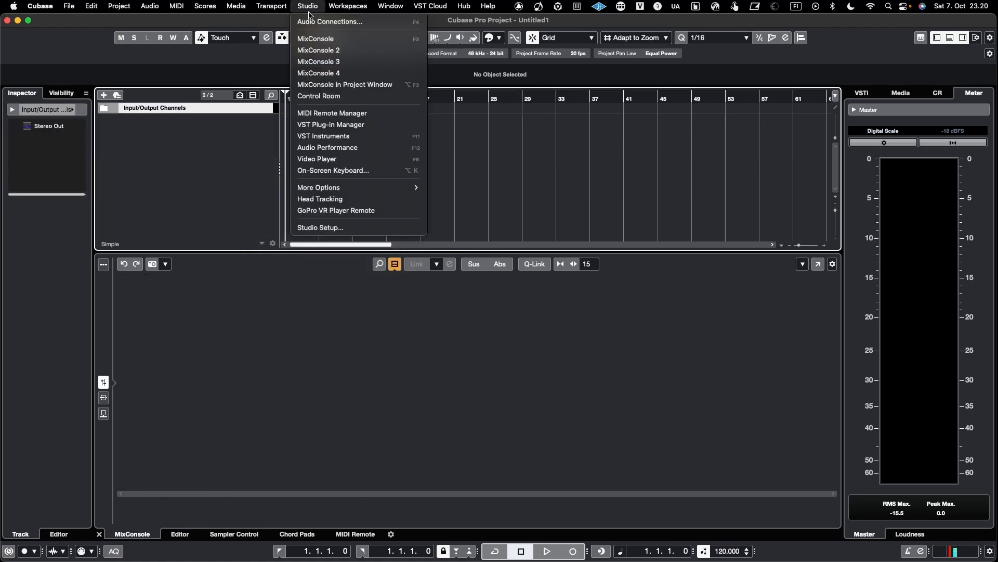
{"action": "left_click", "coordinate": [319, 21]}
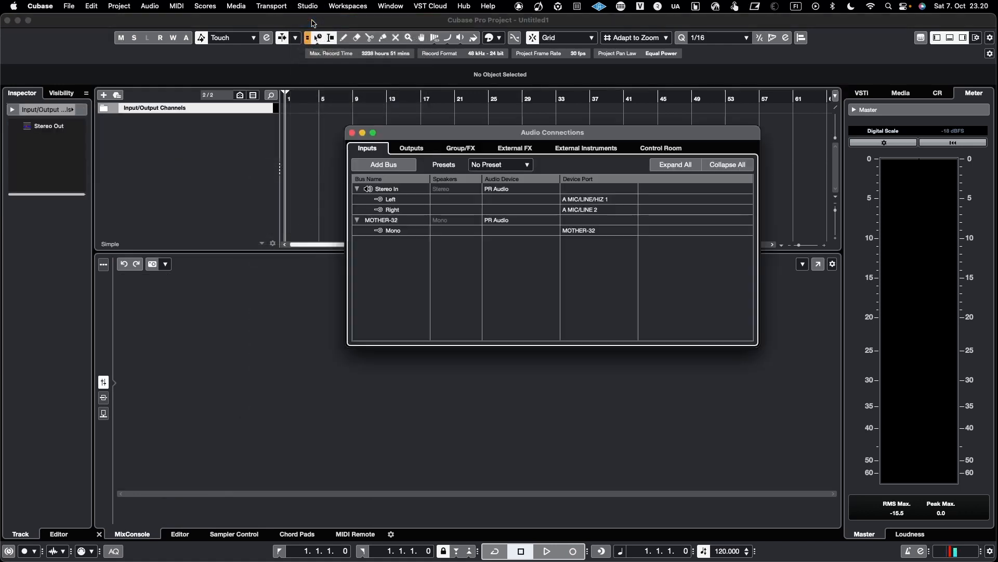
{"action": "double_click", "coordinate": [379, 221]}
{"action": "right_click", "coordinate": [380, 226]}
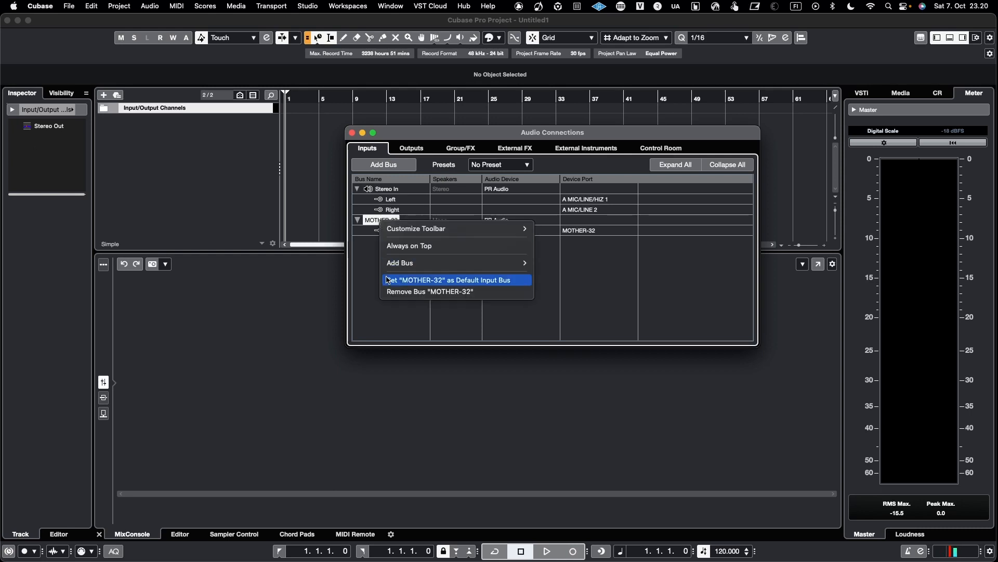
{"action": "left_click", "coordinate": [390, 295]}
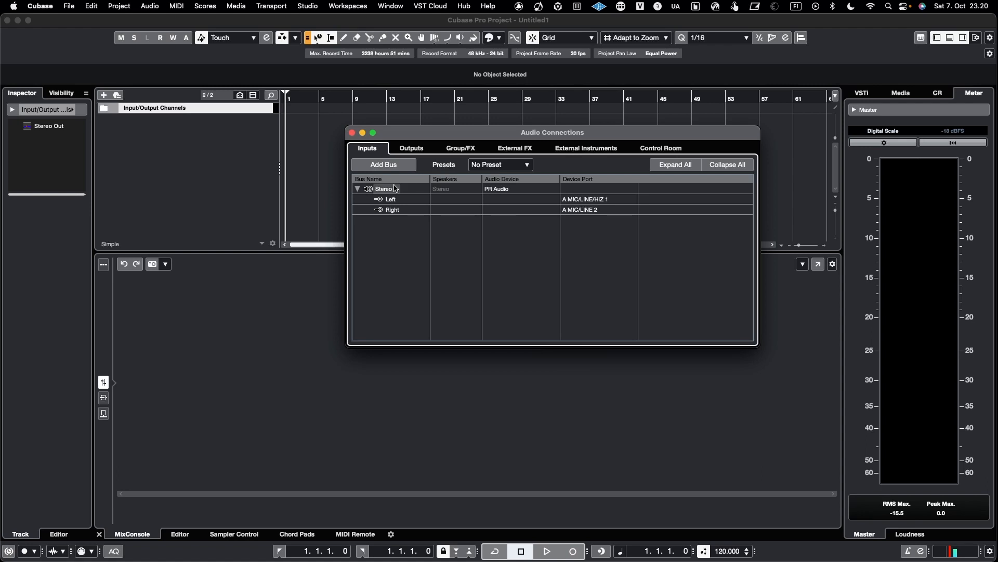
Inspect the Stereo Out output bus's channel port assignments, then return to the input buses.
{"action": "left_click", "coordinate": [415, 149]}
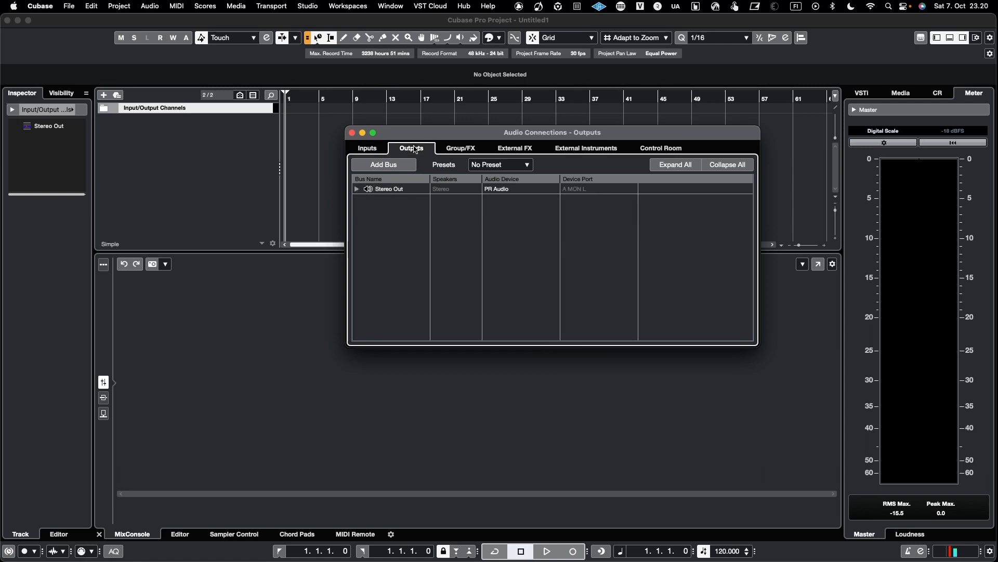
{"action": "left_click", "coordinate": [357, 189]}
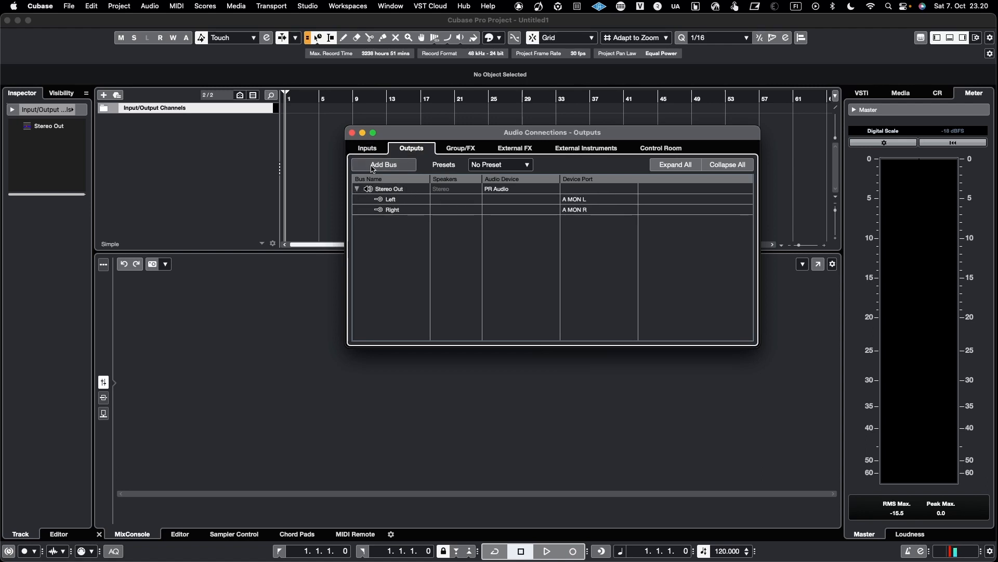
{"action": "left_click", "coordinate": [376, 147]}
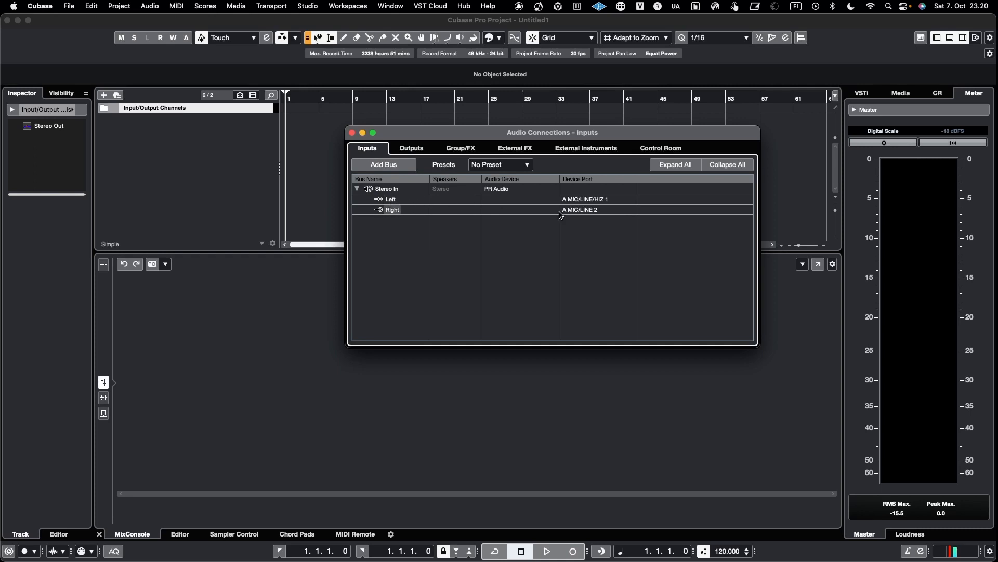
Route the Stereo In bus's left and right channels to the TR-8S L and TR-8S R device ports.
{"action": "left_click", "coordinate": [585, 200]}
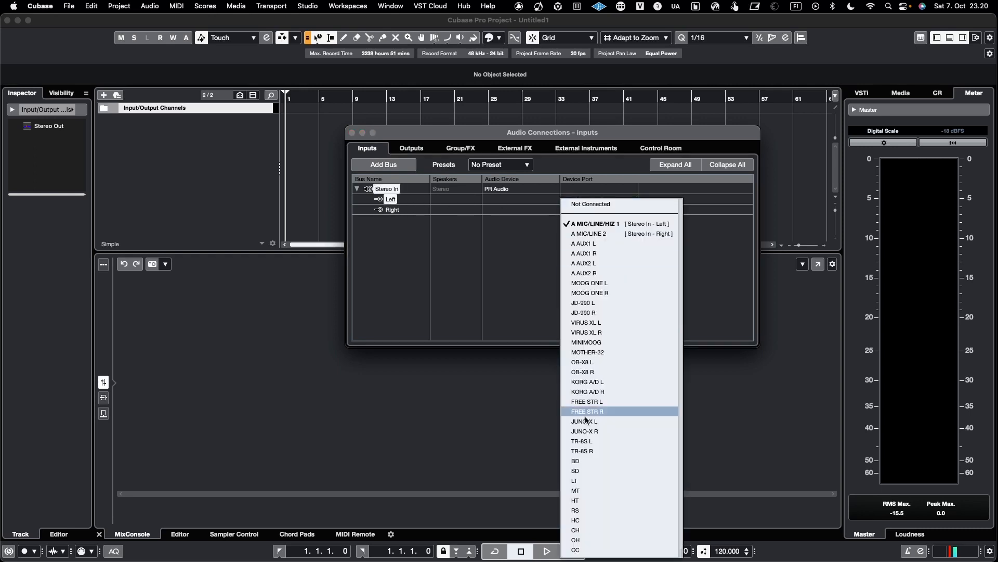
{"action": "scroll", "coordinate": [589, 435], "scroll_direction": "down", "scroll_amount": 1}
{"action": "left_click", "coordinate": [589, 434]}
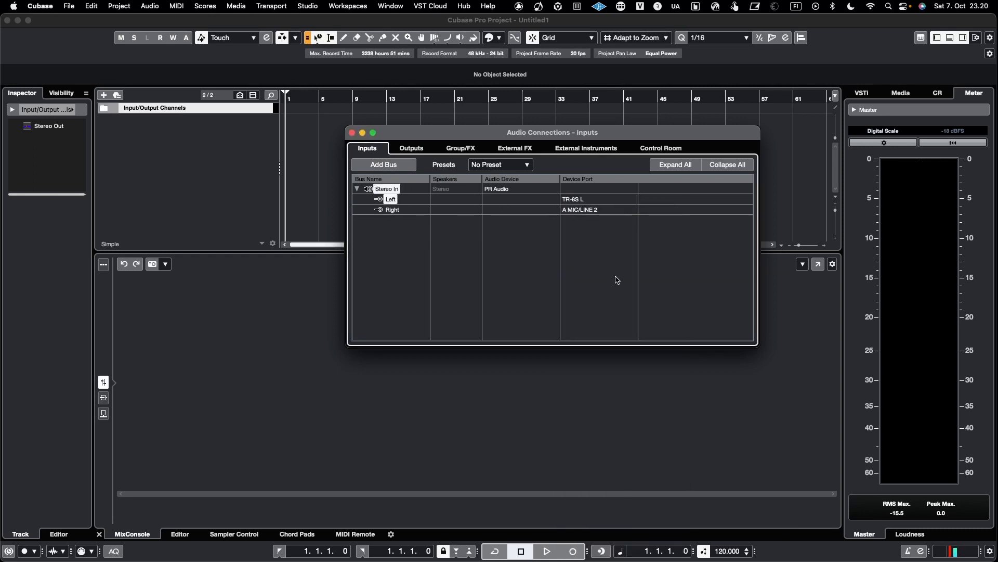
{"action": "left_click", "coordinate": [603, 209]}
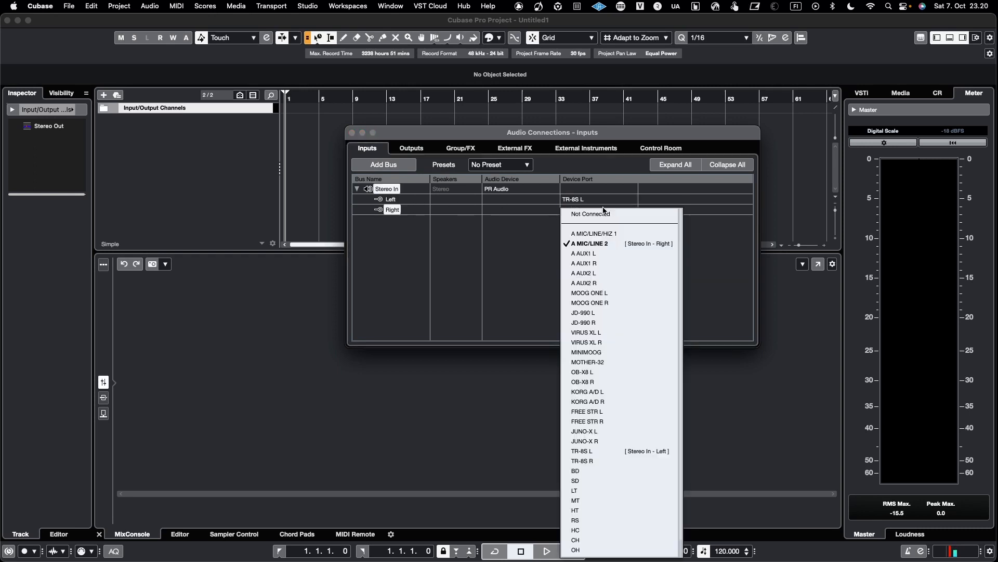
{"action": "left_click", "coordinate": [594, 460]}
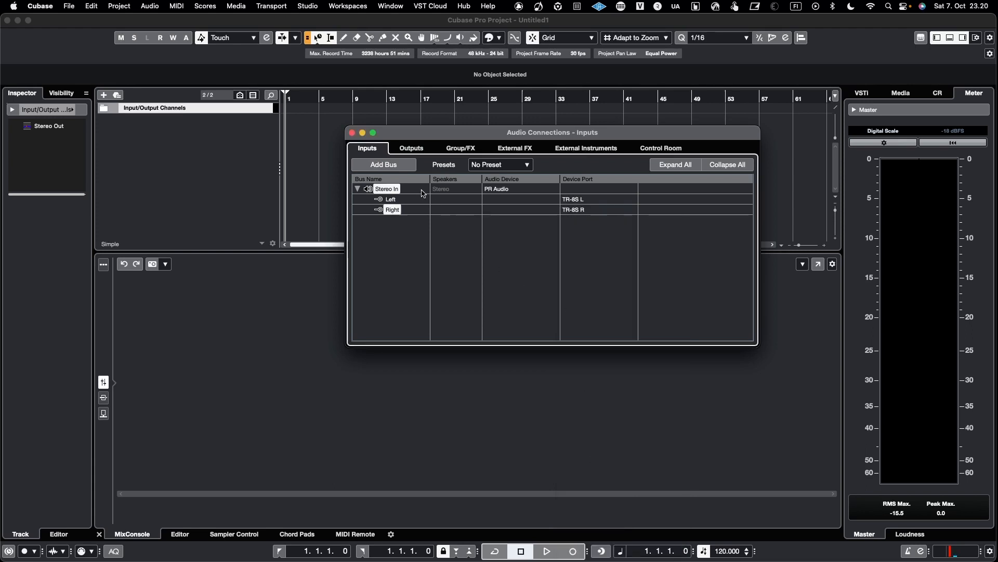
Rename the Stereo In input bus to TR-8S.
{"action": "double_click", "coordinate": [393, 189]}
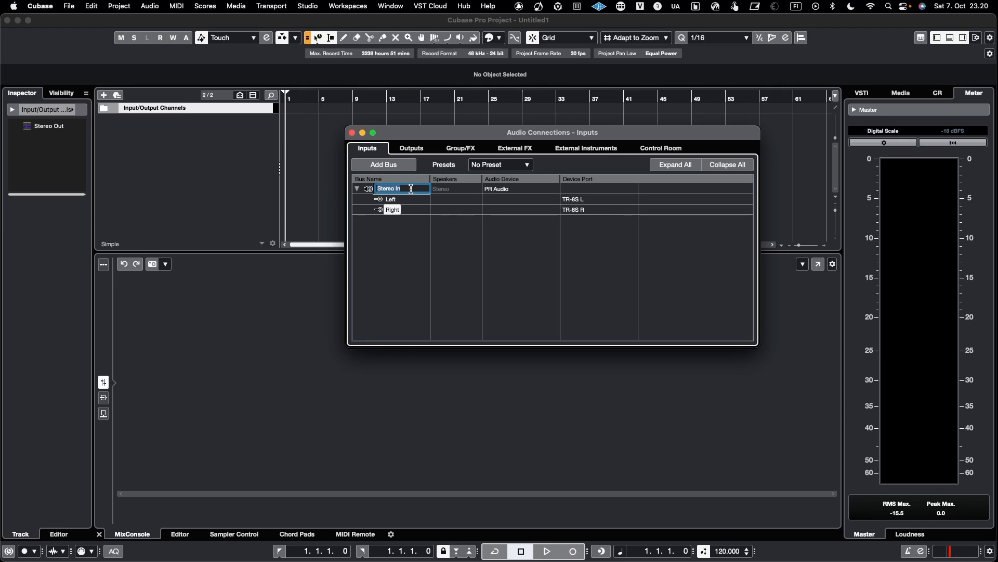
{"action": "type", "text": "TR-8S"}
{"action": "key", "text": "Return"}
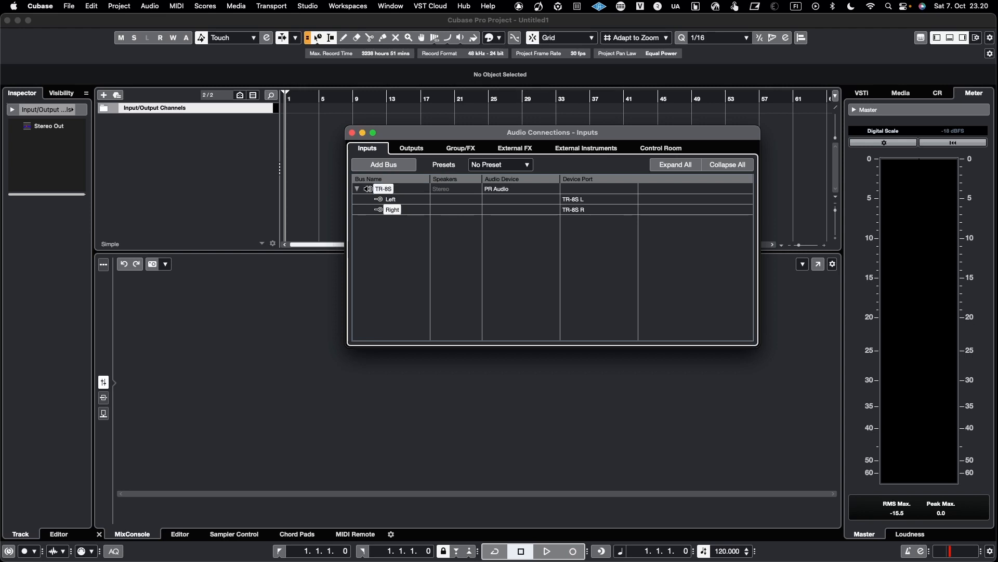
Add a mono input bus named KICK and route it to the BD device port.
{"action": "left_click", "coordinate": [403, 166]}
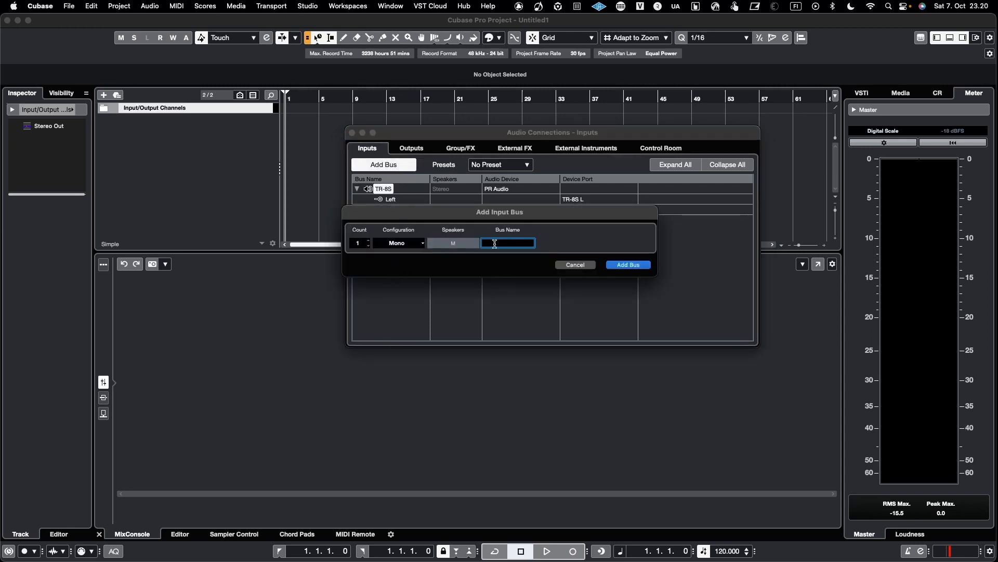
{"action": "key", "text": "Return"}
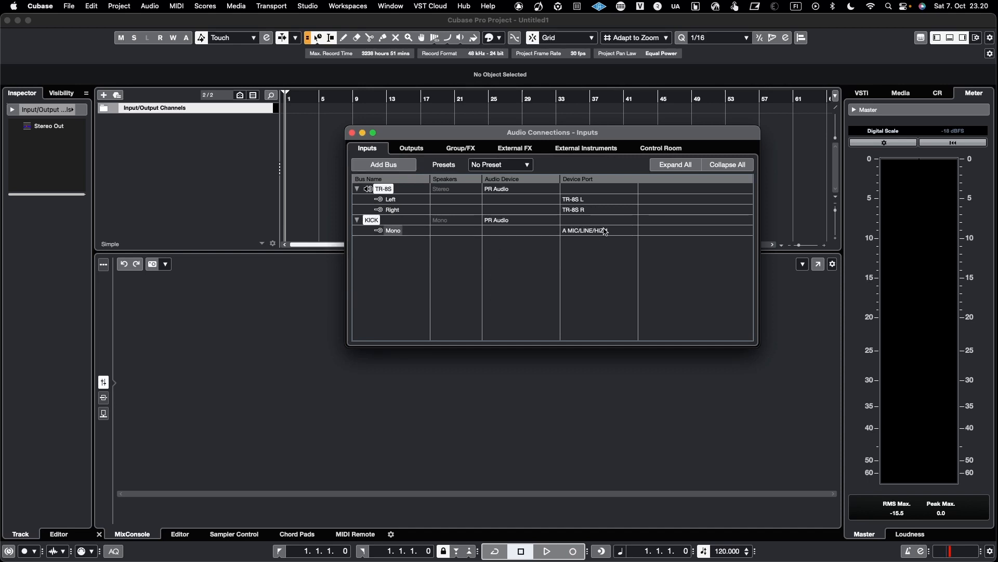
{"action": "left_click", "coordinate": [605, 232]}
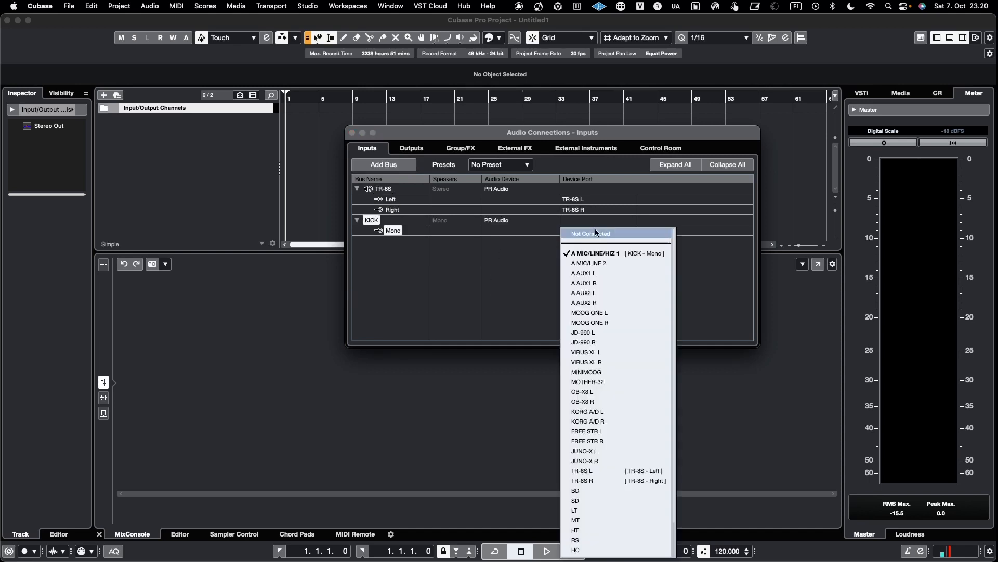
{"action": "left_click", "coordinate": [575, 490]}
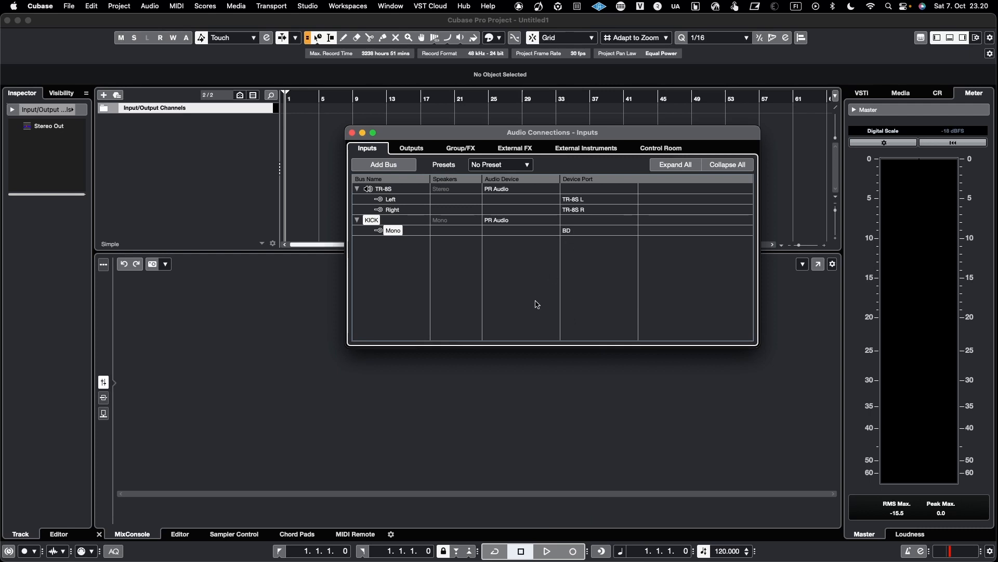
Add a mono output bus named BOSS VO-1 routed to the B LINE 1 port.
{"action": "left_click", "coordinate": [408, 150]}
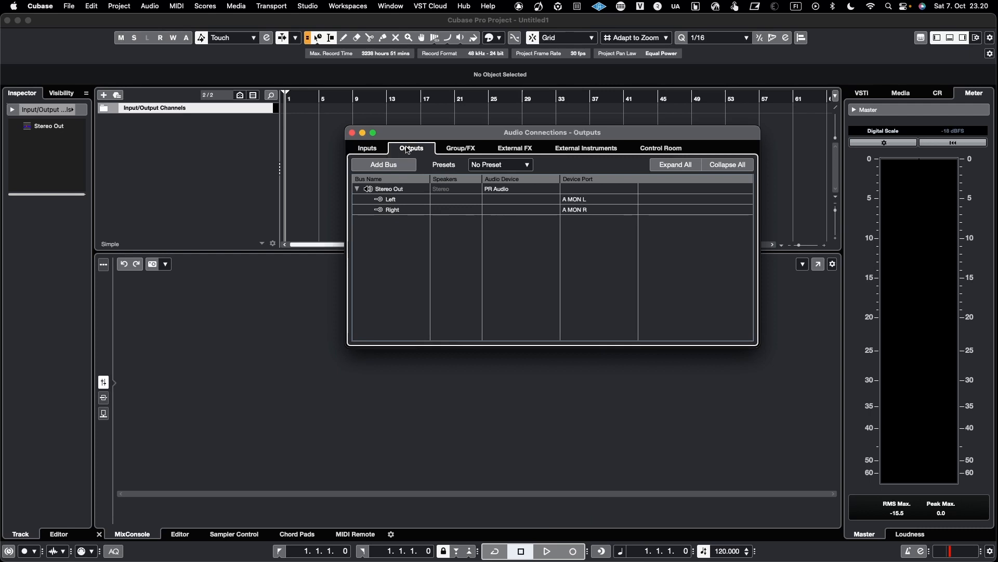
{"action": "left_click_drag", "start_coordinate": [433, 136], "coordinate": [419, 135]}
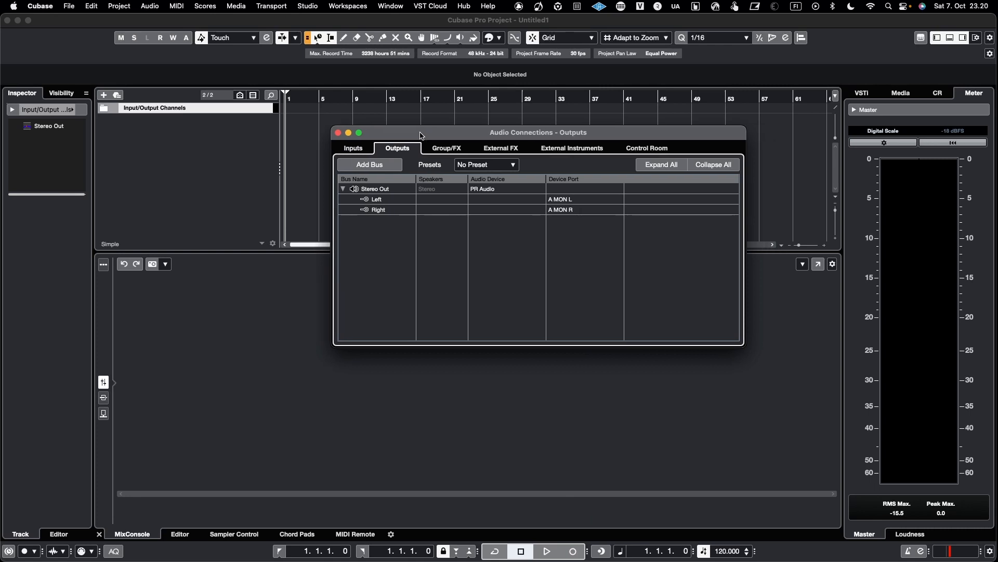
{"action": "left_click", "coordinate": [380, 170]}
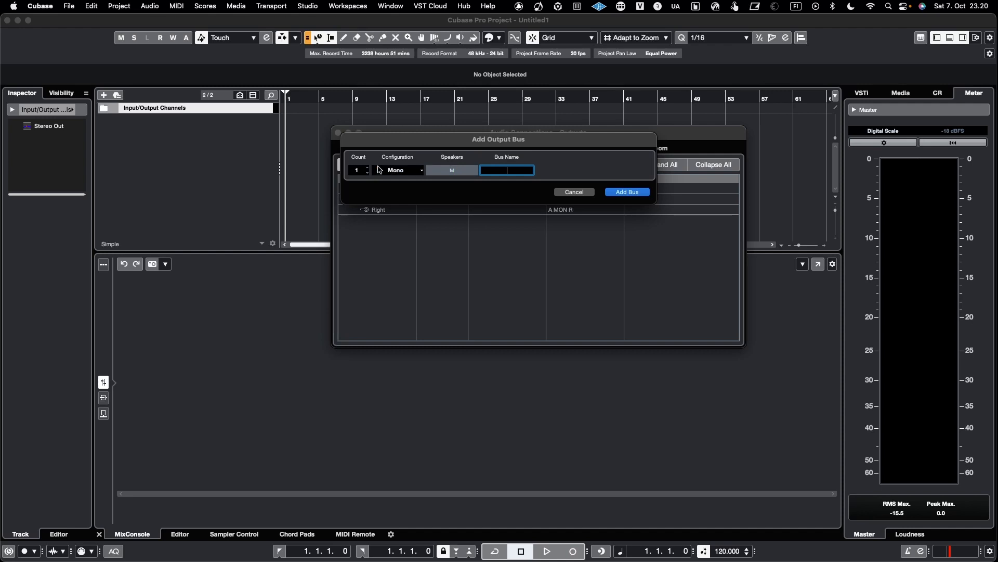
{"action": "left_click", "coordinate": [413, 173]}
{"action": "left_click", "coordinate": [413, 172]}
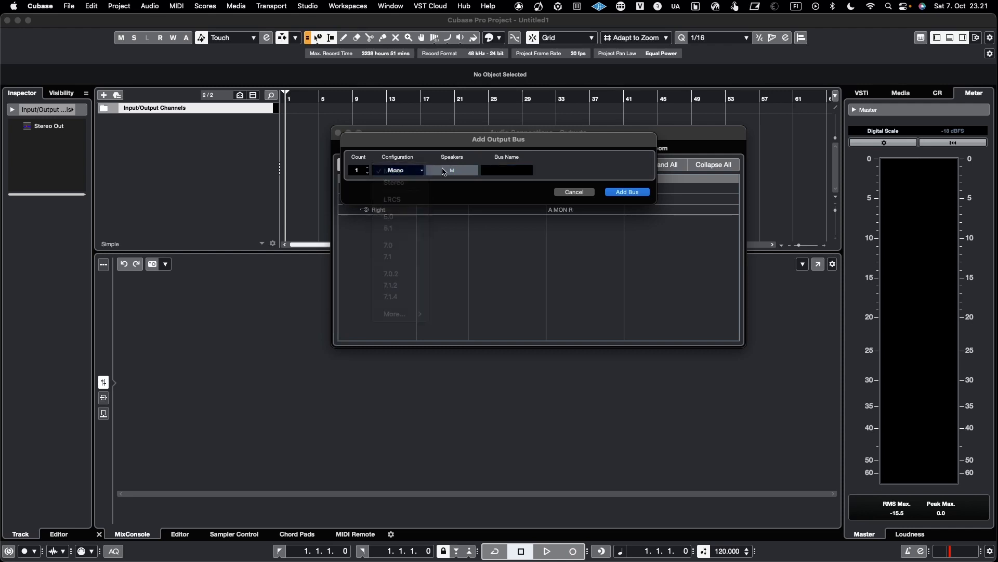
{"action": "left_click", "coordinate": [507, 171]}
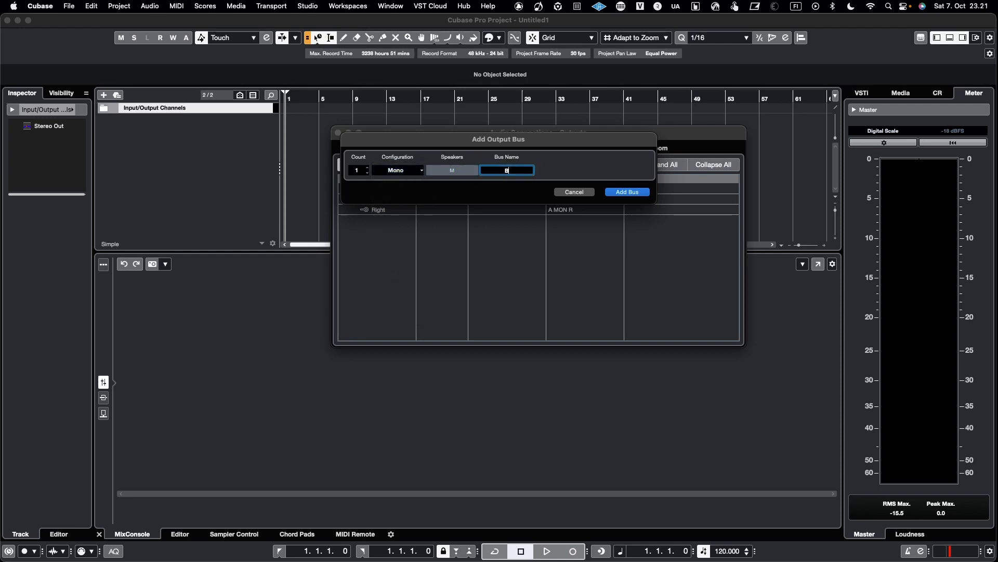
{"action": "type", "text": "BOSS VO-1"}
{"action": "key", "text": "Return"}
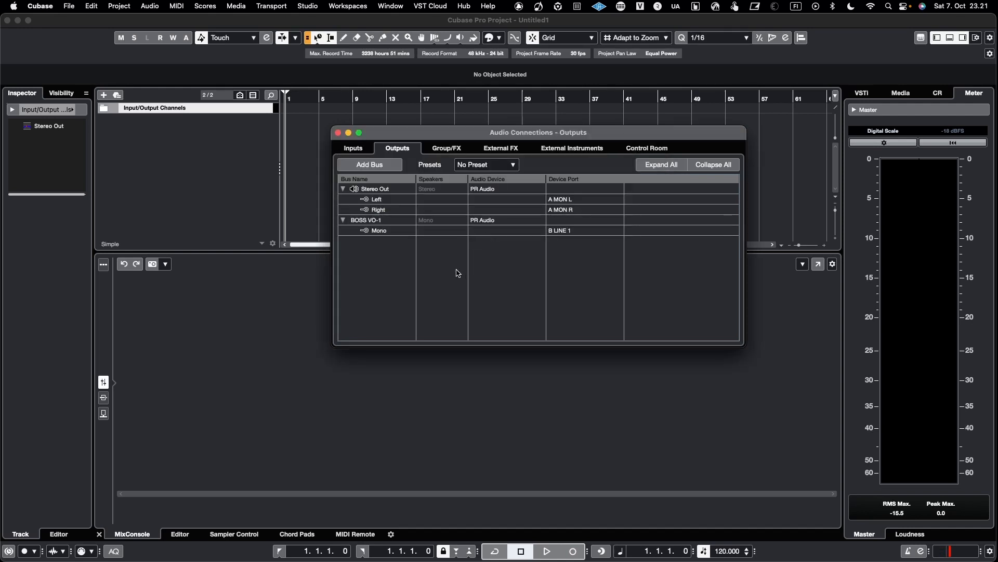
{"action": "left_click", "coordinate": [564, 232]}
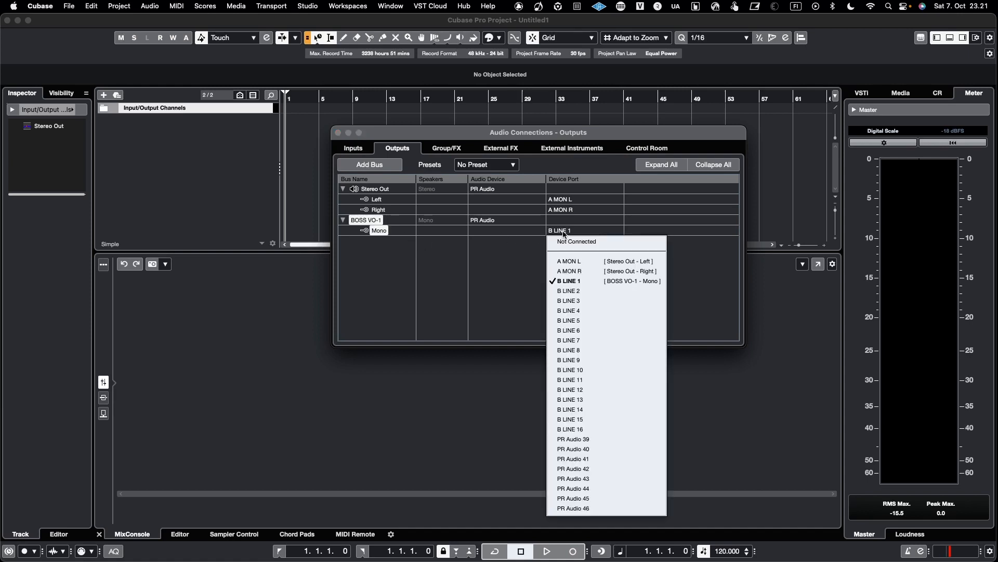
{"action": "left_click", "coordinate": [565, 233]}
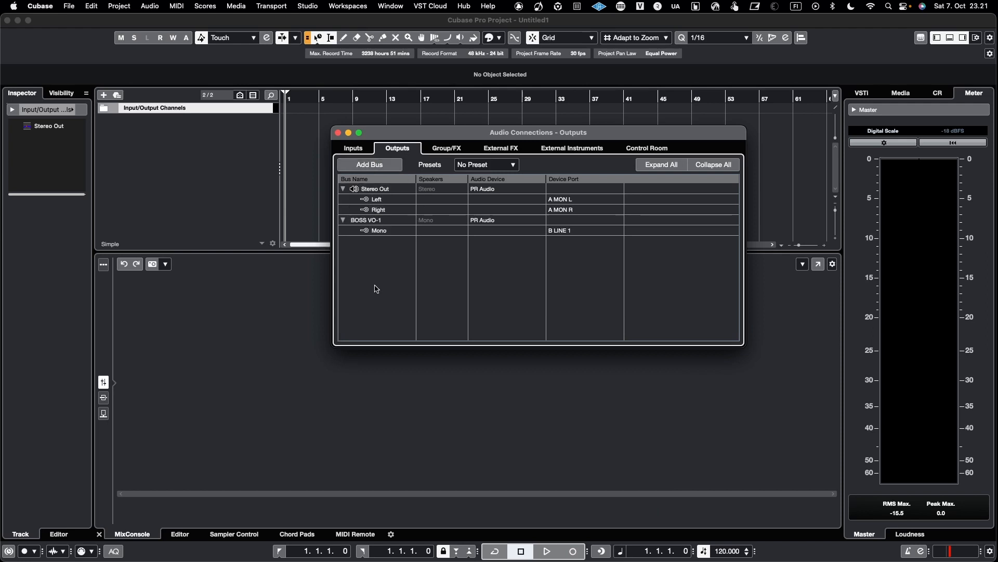
Close Audio Connections and show all channel types in the MixConsole.
{"action": "left_click", "coordinate": [354, 148]}
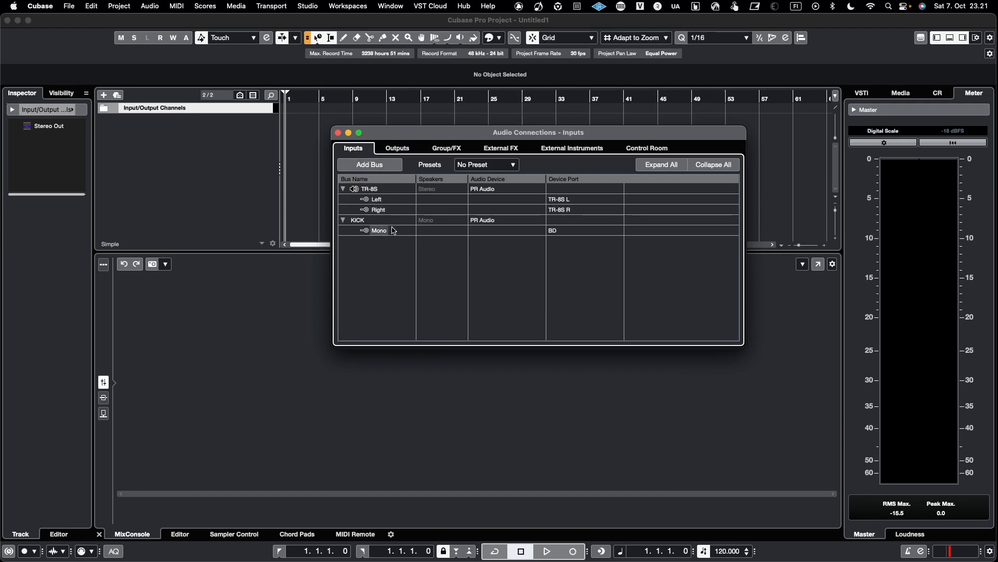
{"action": "left_click", "coordinate": [339, 133]}
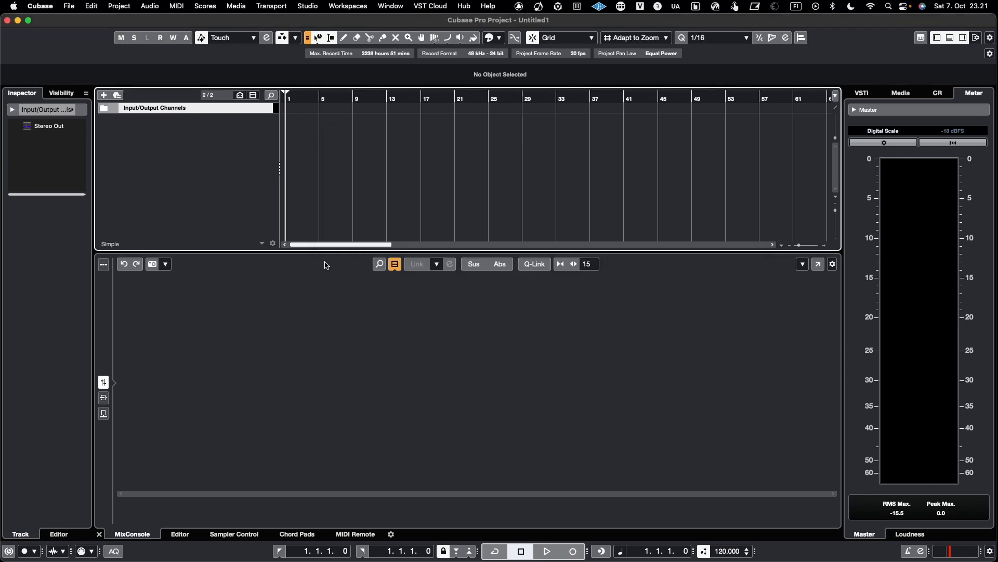
{"action": "left_click", "coordinate": [394, 265]}
{"action": "left_click", "coordinate": [406, 295]}
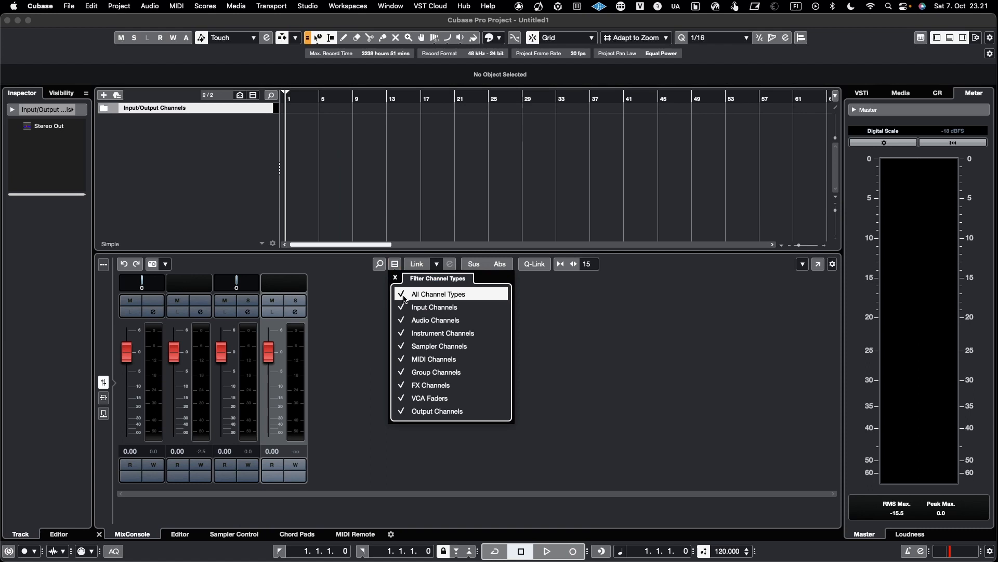
{"action": "left_click", "coordinate": [369, 335]}
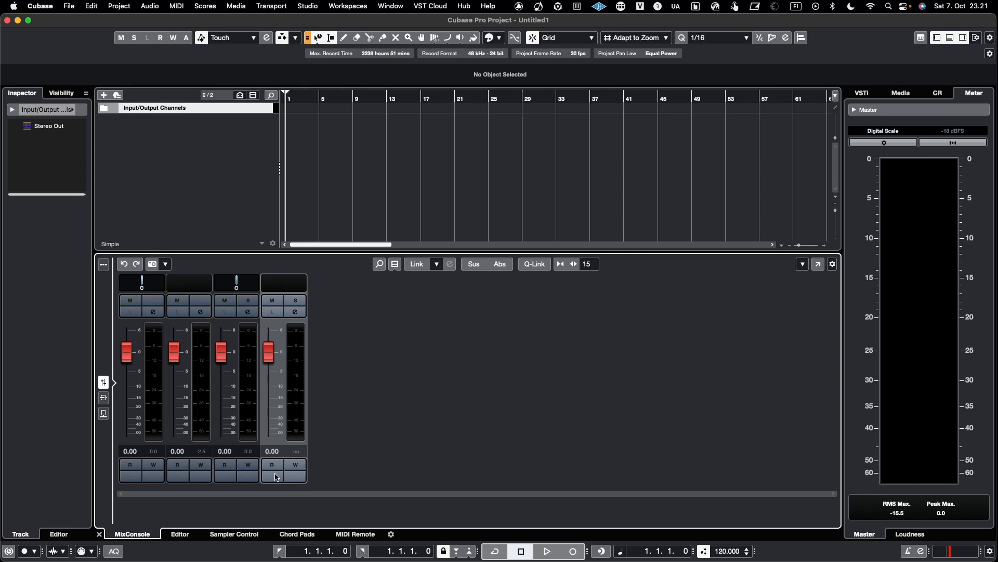
{"action": "left_click", "coordinate": [180, 534]}
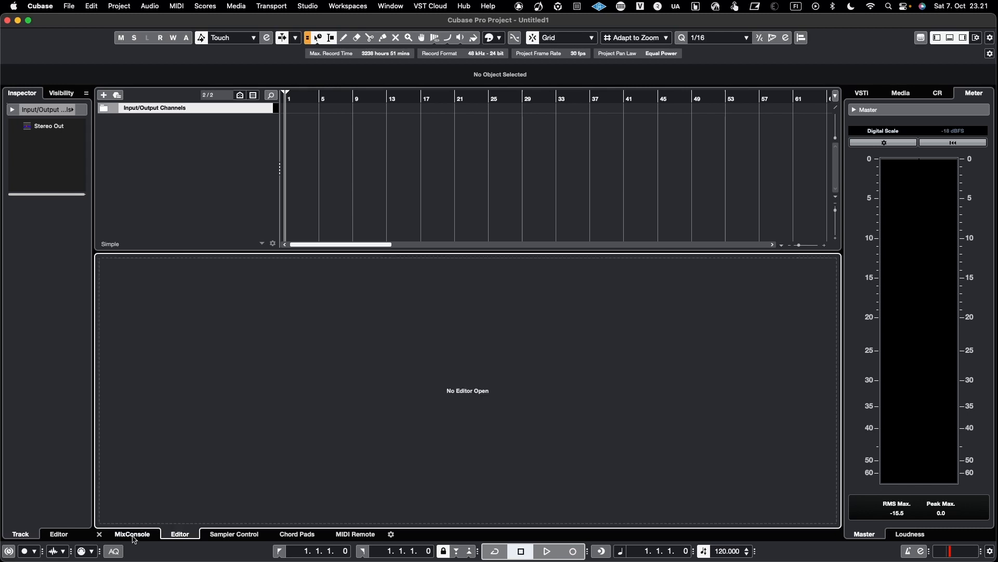
{"action": "left_click", "coordinate": [134, 534]}
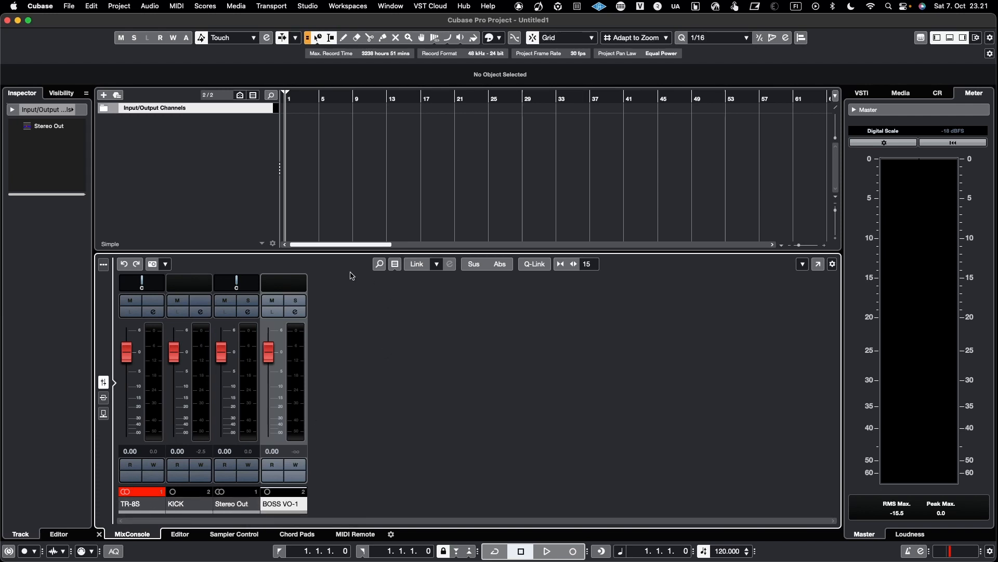
Add a stereo audio track named TR-8S using the TR-8S input bus and Stereo Out output.
{"action": "right_click", "coordinate": [244, 126]}
{"action": "left_click", "coordinate": [325, 133]}
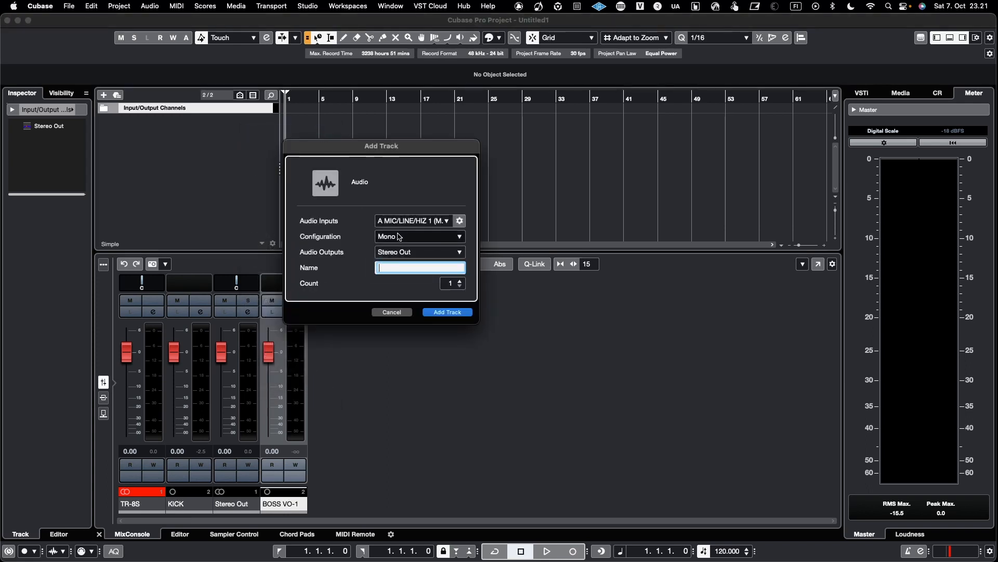
{"action": "left_click", "coordinate": [408, 237]}
{"action": "left_click", "coordinate": [407, 248]}
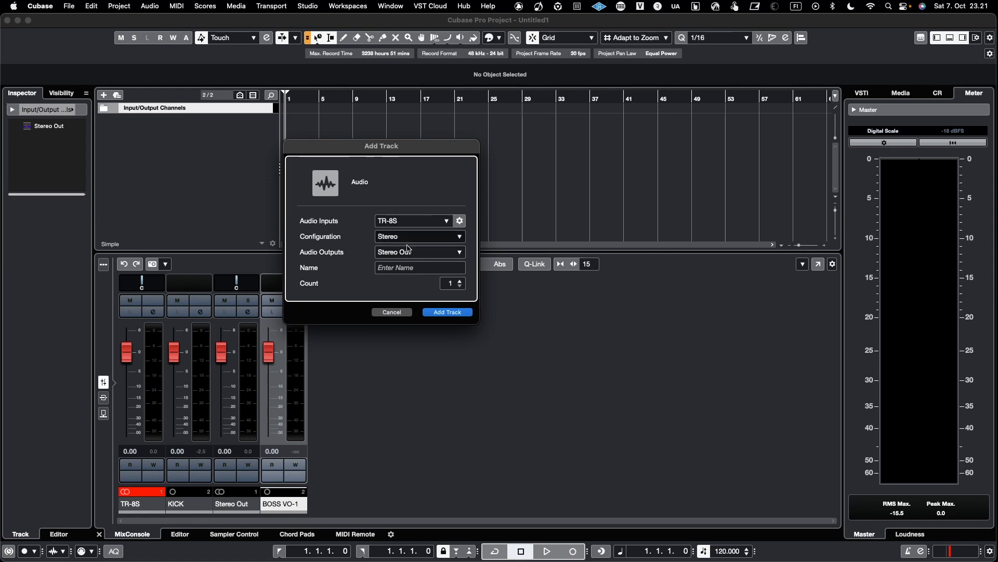
{"action": "left_click", "coordinate": [408, 266]}
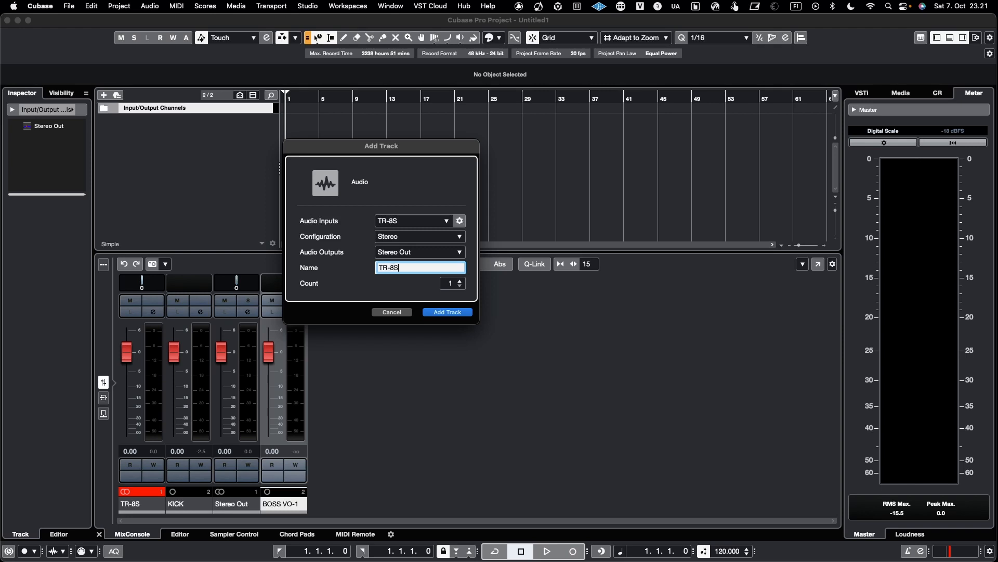
{"action": "key", "text": "Return"}
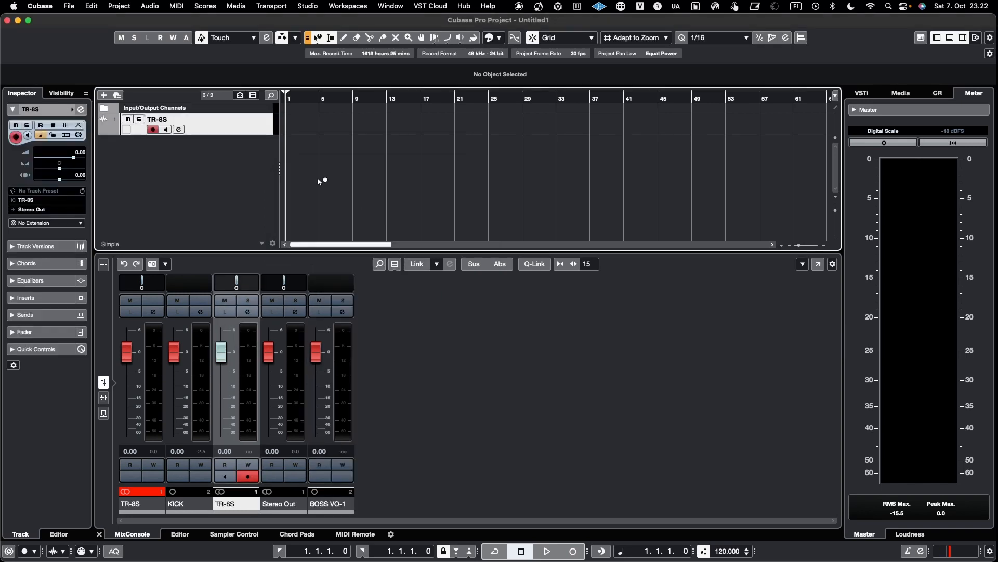
Add a mono audio track using the KICK input bus and the Stereo Out output.
{"action": "right_click", "coordinate": [213, 188]}
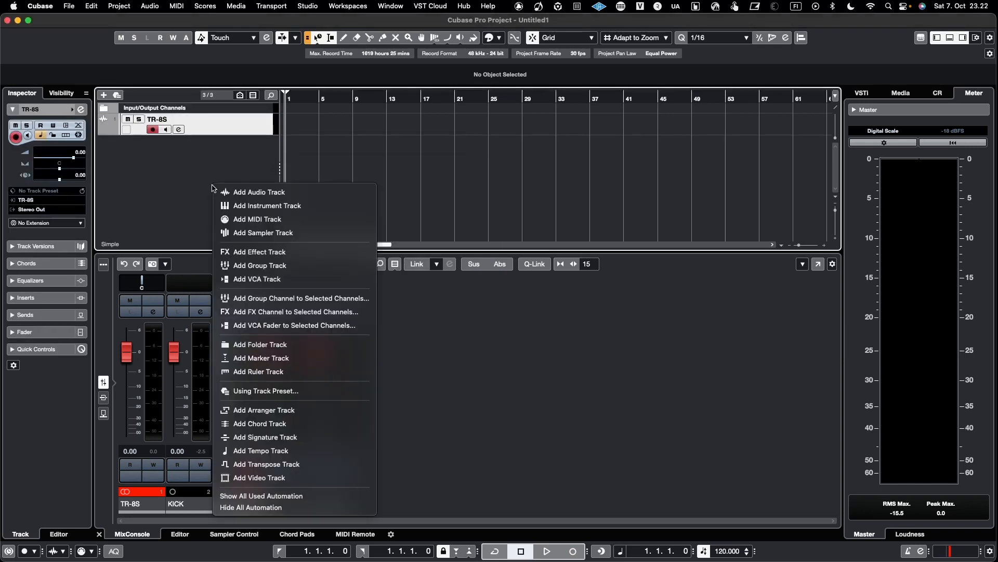
{"action": "left_click", "coordinate": [244, 192]}
{"action": "left_click", "coordinate": [405, 238]}
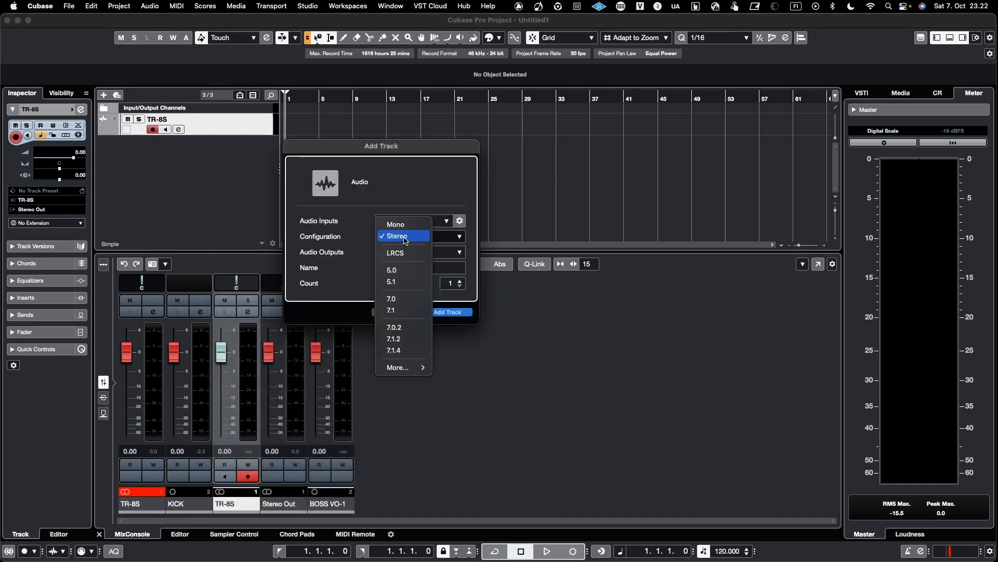
{"action": "left_click", "coordinate": [408, 231]}
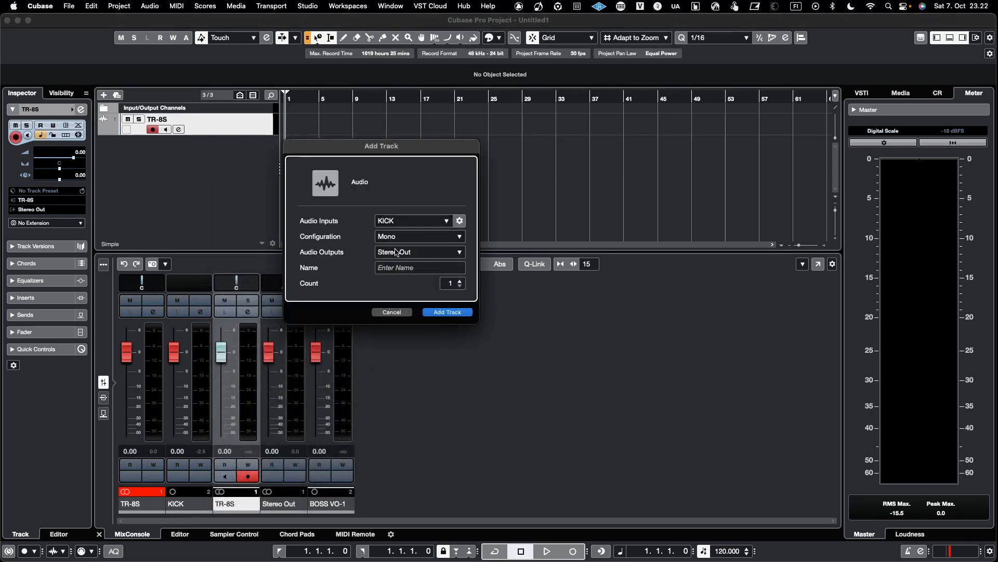
{"action": "left_click", "coordinate": [399, 266]}
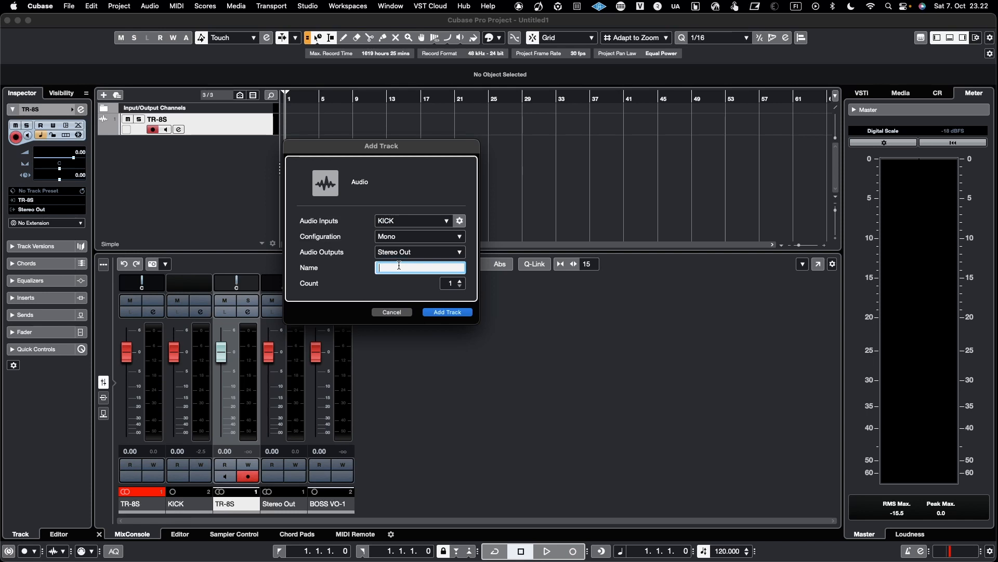
{"action": "key", "text": "Return"}
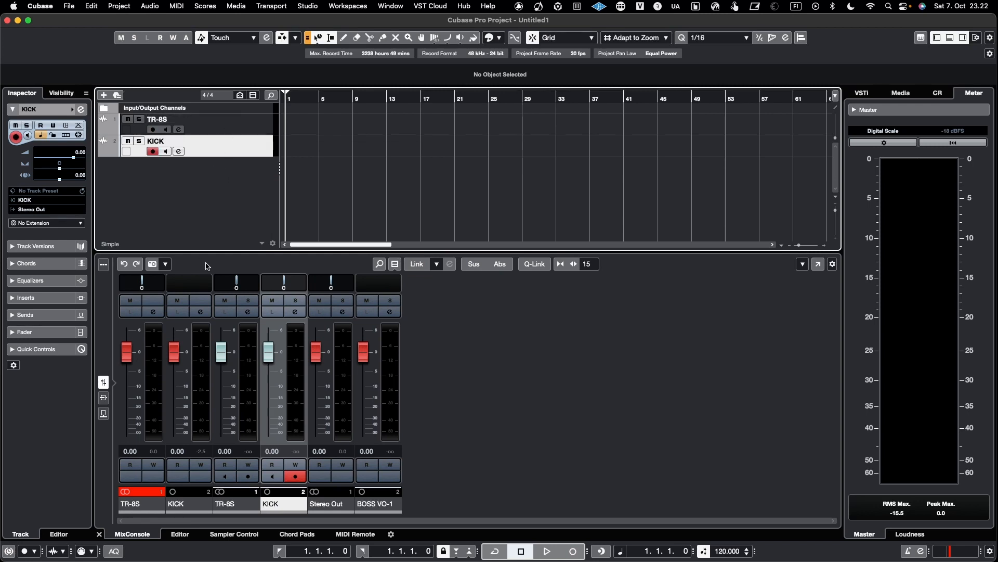
Filter the MixConsole channel types to hide input and output channels.
{"action": "left_click", "coordinate": [395, 264]}
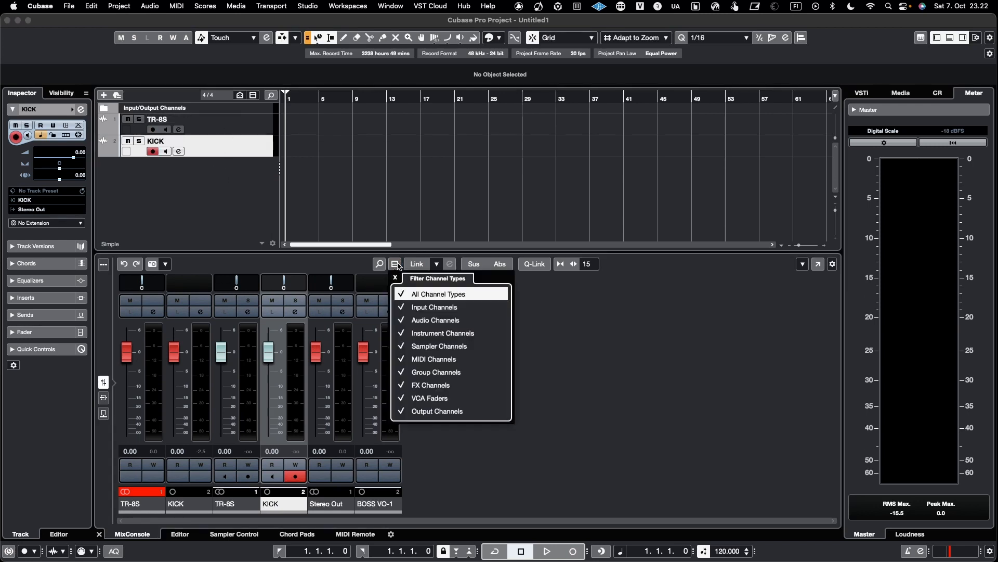
{"action": "left_click", "coordinate": [400, 297]}
{"action": "left_click", "coordinate": [404, 296]}
{"action": "left_click", "coordinate": [400, 309]}
{"action": "left_click", "coordinate": [401, 413]}
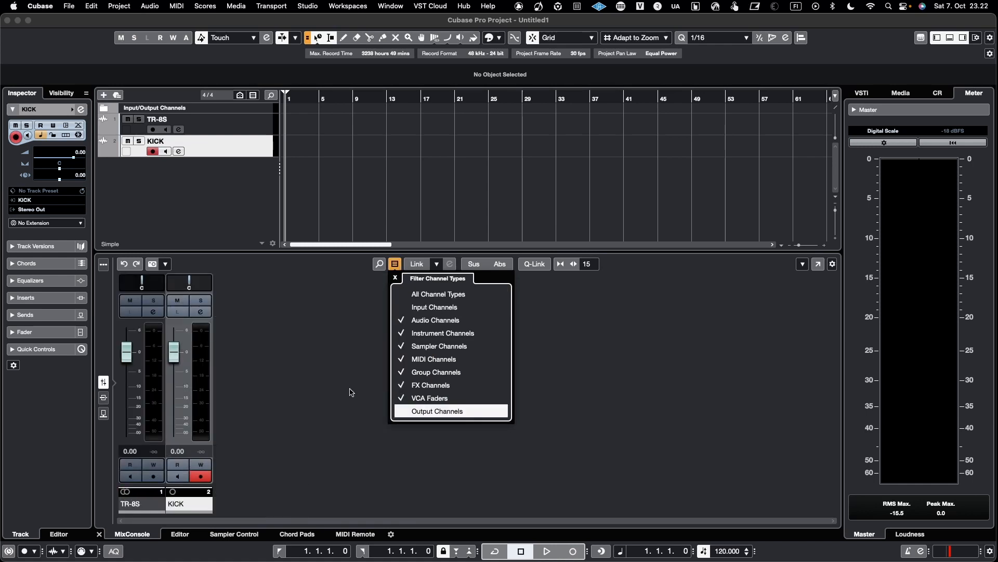
{"action": "left_click", "coordinate": [339, 321]}
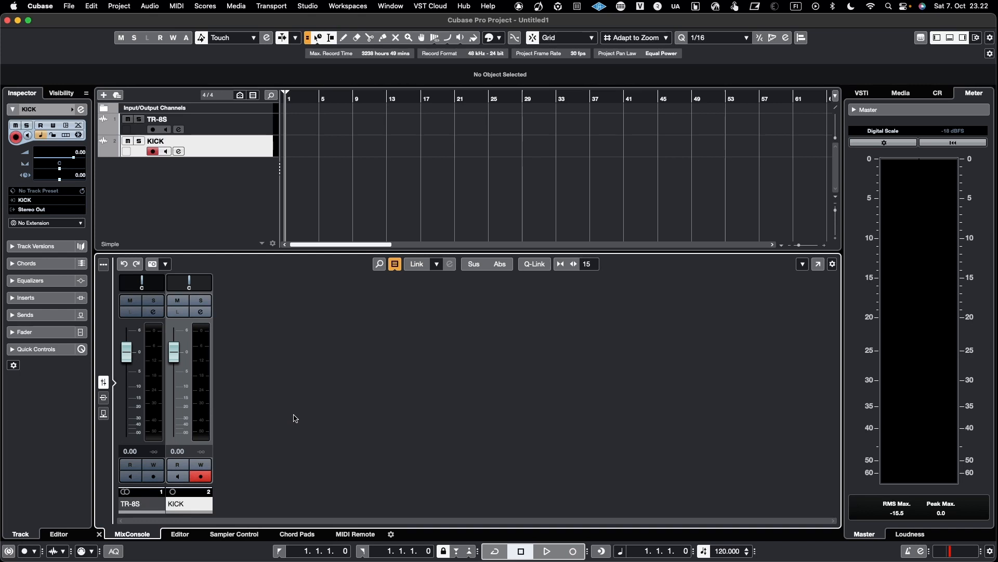
Toggle input monitoring on the TR-8S channel off again and enable monitoring on the KICK channel.
{"action": "left_click", "coordinate": [130, 476]}
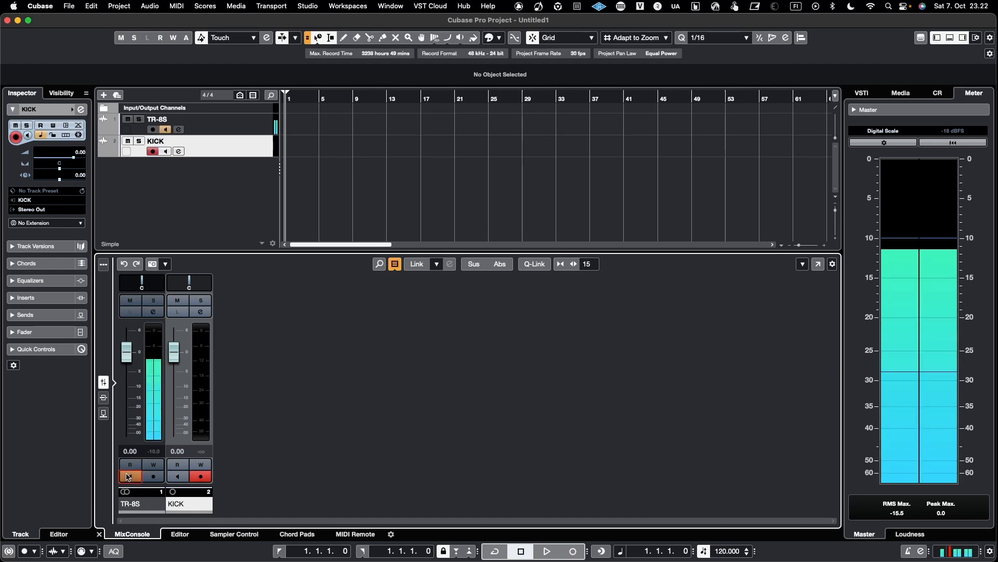
{"action": "left_click", "coordinate": [130, 477]}
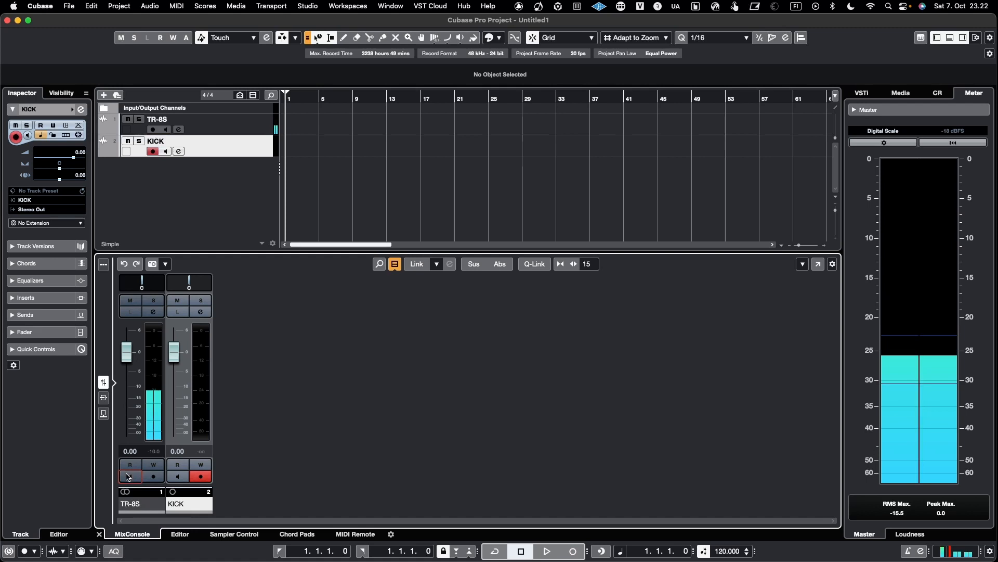
{"action": "left_click", "coordinate": [177, 477]}
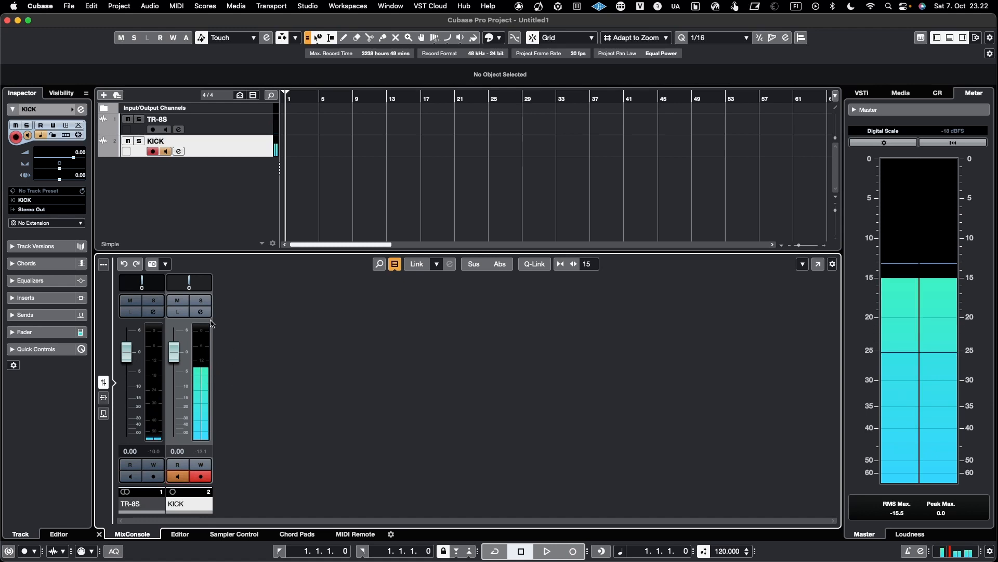
Route the KICK track's output to the BOSS VO-1 bus.
{"action": "left_click", "coordinate": [23, 210]}
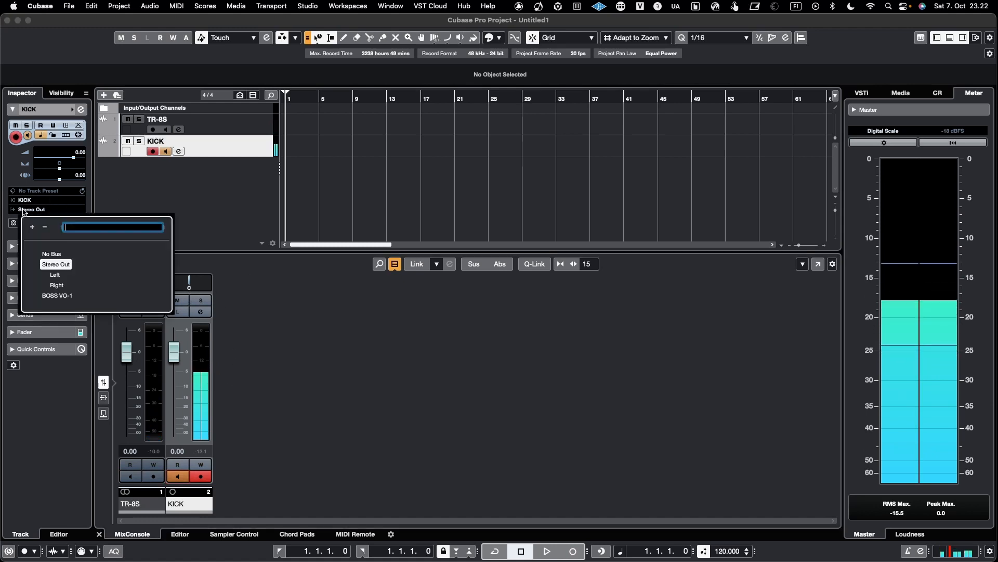
{"action": "left_click", "coordinate": [56, 296]}
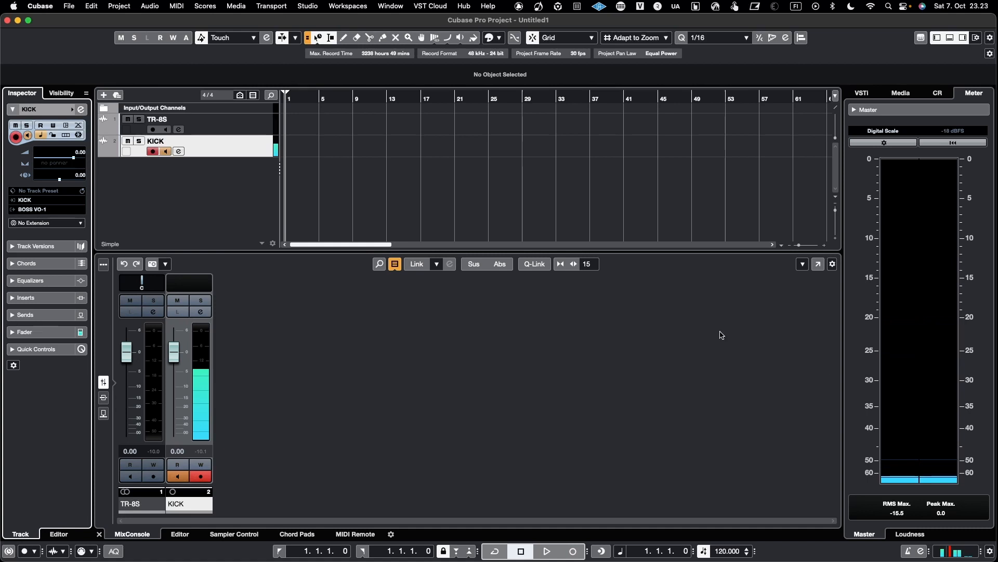
Show output channels in the MixConsole again.
{"action": "left_click", "coordinate": [395, 263]}
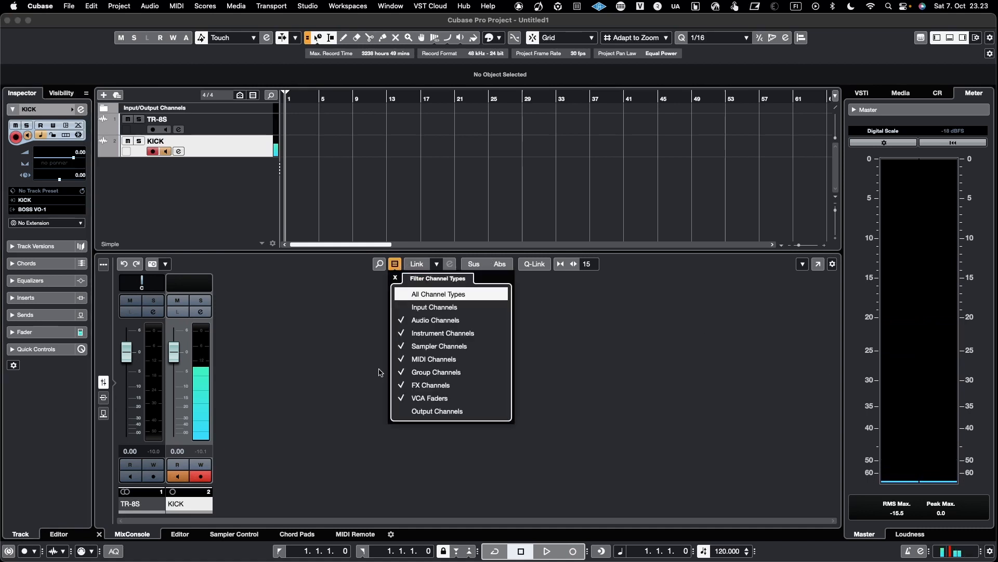
{"action": "left_click", "coordinate": [403, 412]}
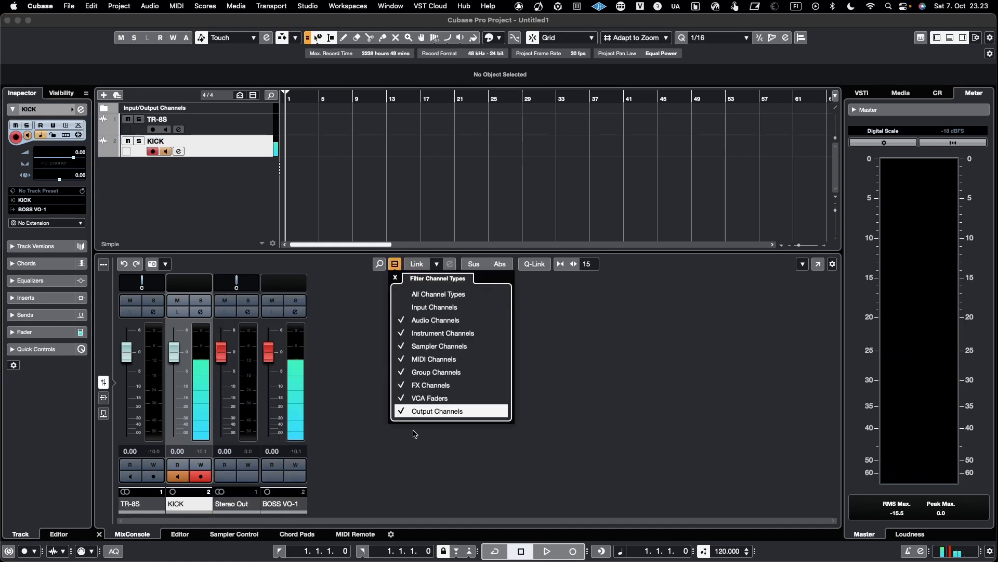
{"action": "left_click", "coordinate": [398, 265]}
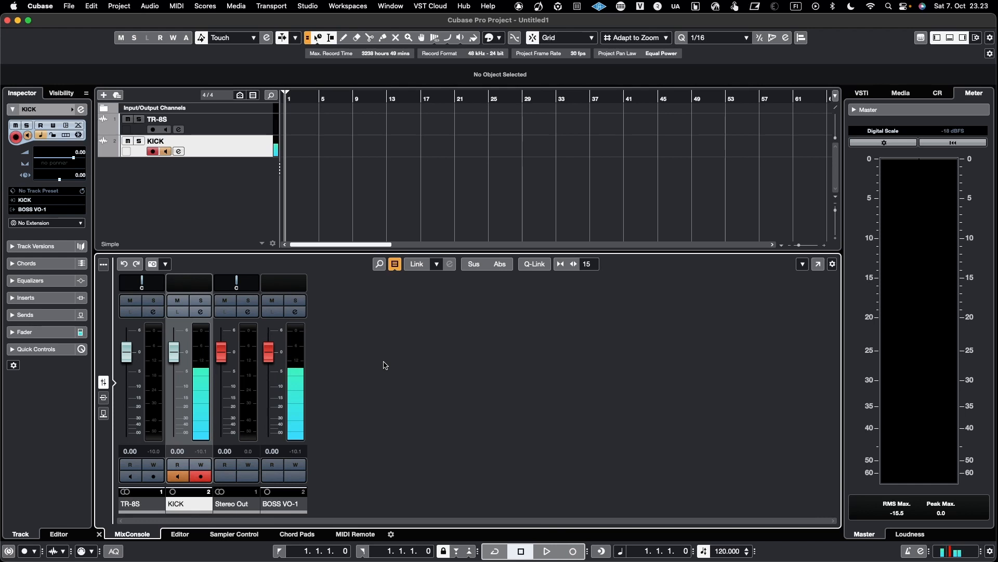
Open the Audio Connections window and reposition it to review the input buses.
{"action": "left_click", "coordinate": [309, 7]}
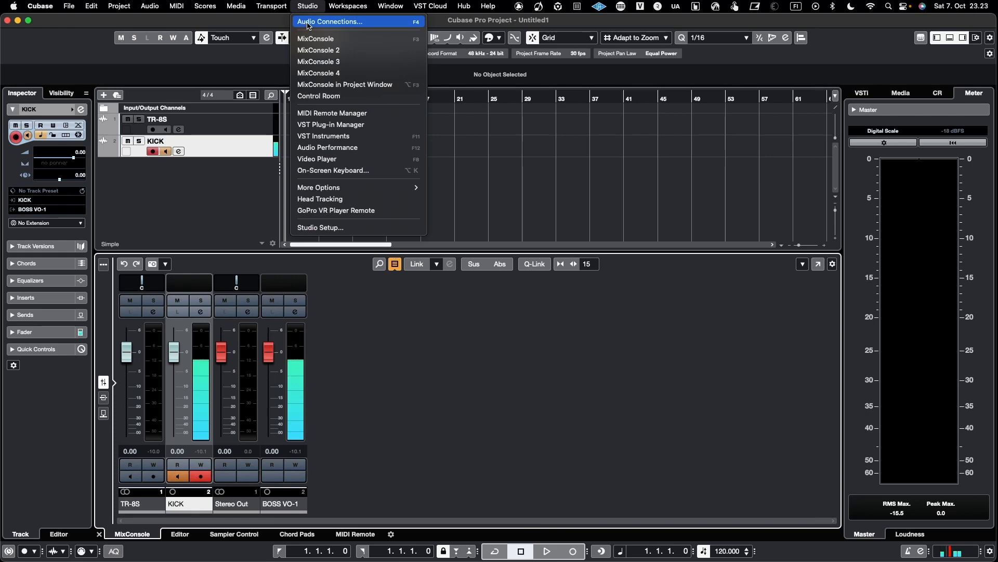
{"action": "left_click", "coordinate": [349, 24]}
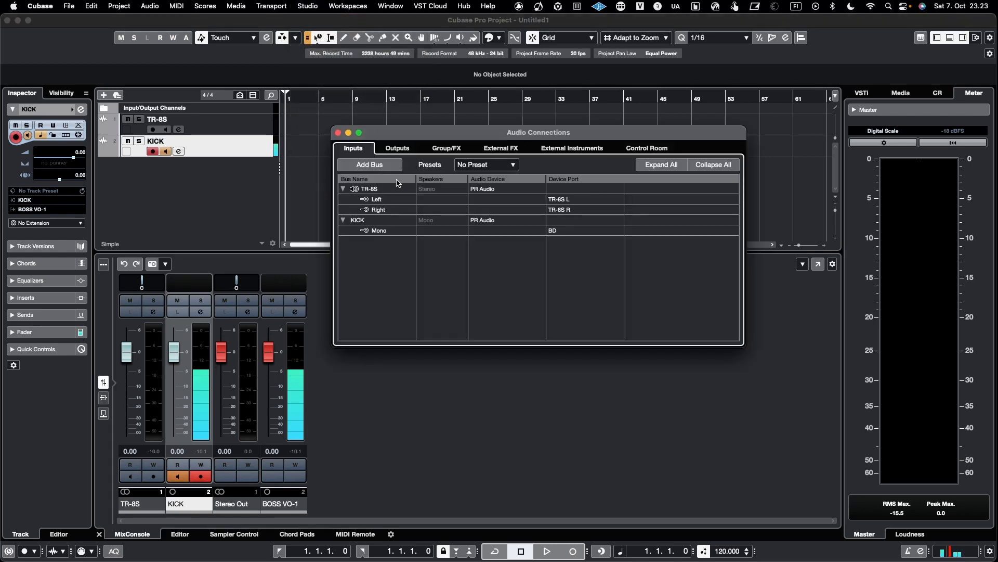
{"action": "left_click_drag", "start_coordinate": [419, 138], "coordinate": [393, 136]}
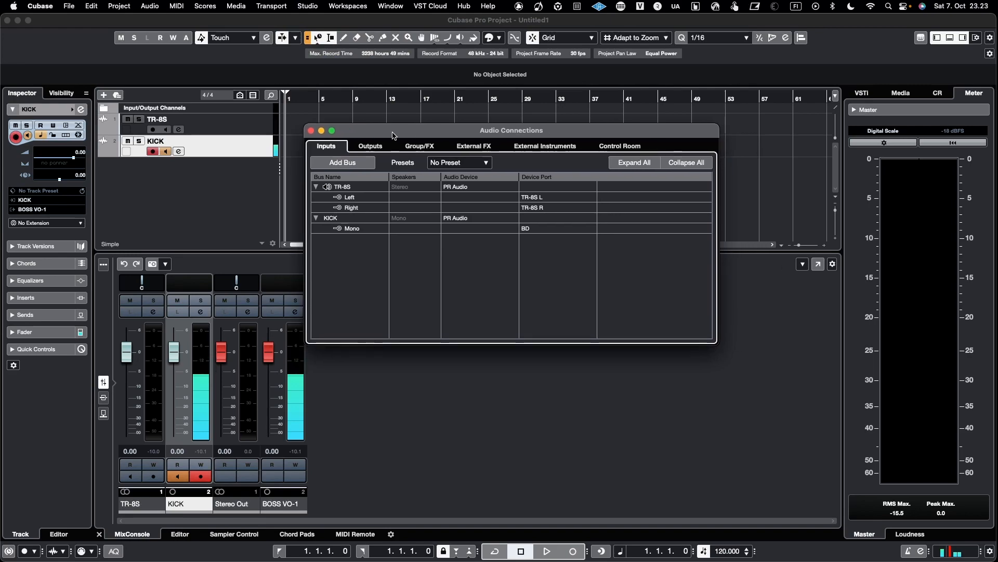